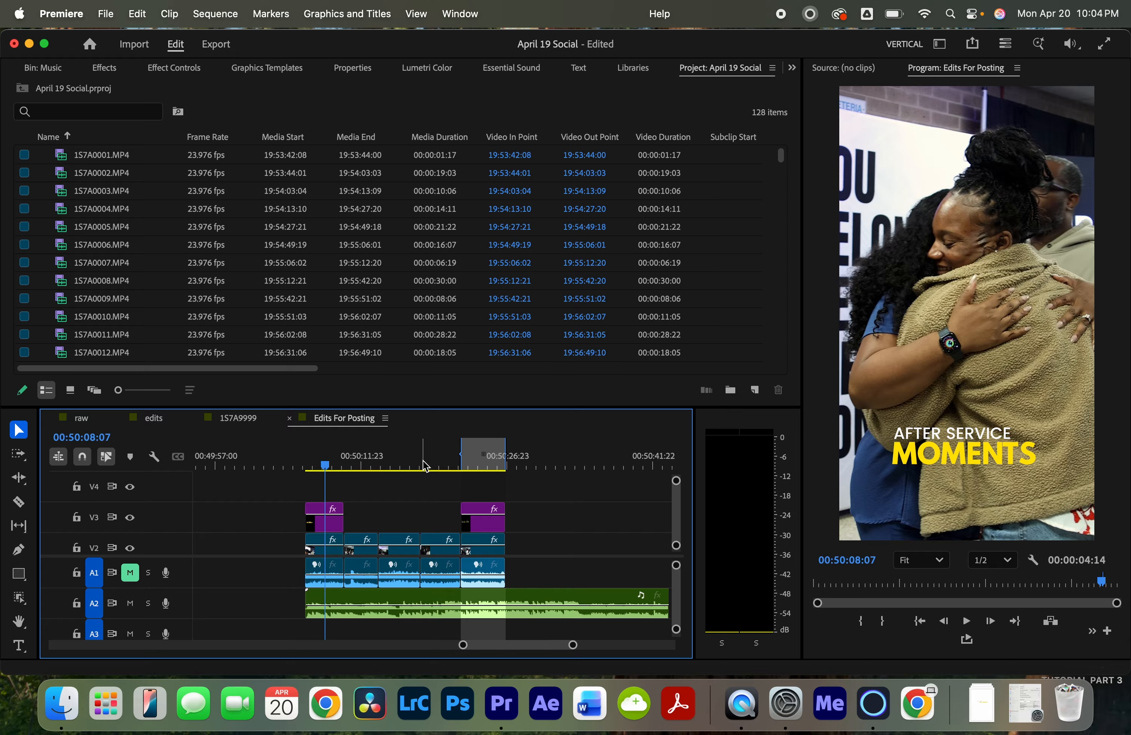
- Mark an in point at the start of the first caption clip in the Edits For Posting sequence
key("Up")
key("i")
key("Down")
key("Down")
key("Down")
key("Down")
key("Down")
key("Down")
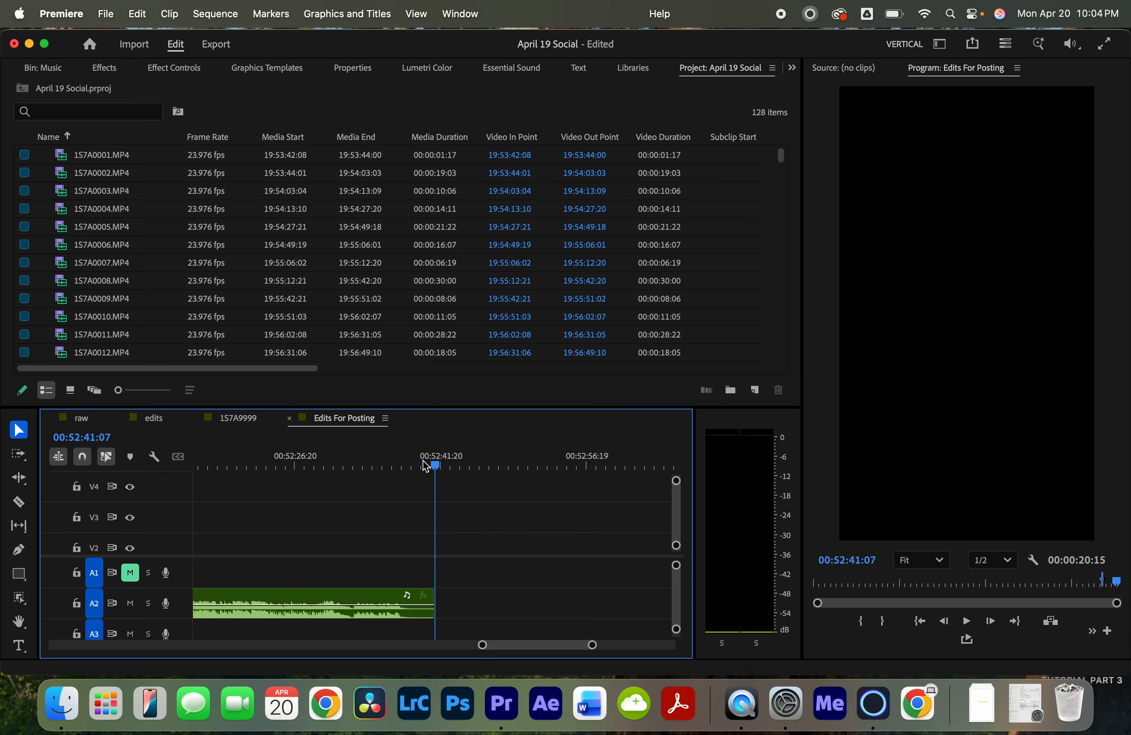
- Mark an out point one frame before the end of that caption clip
key("Up")
key("Up")
key("Up")
key("Up")
key("Up")
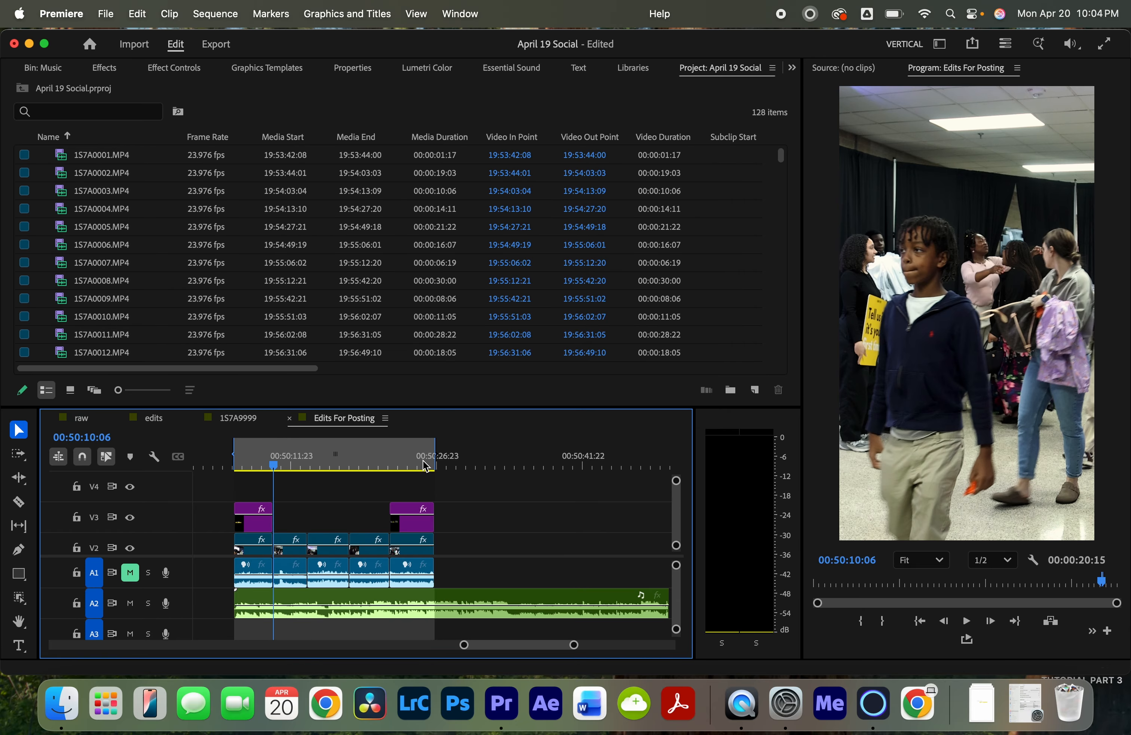
key("equal")
key("equal")
key("equal")
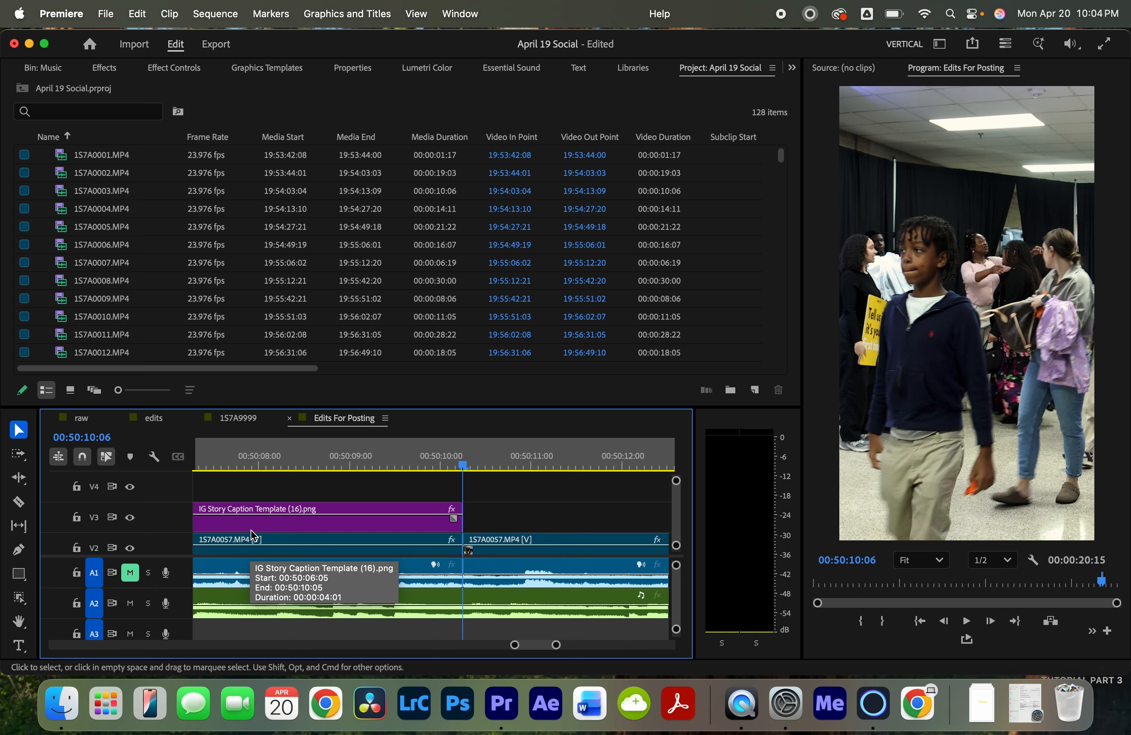
key("Left")
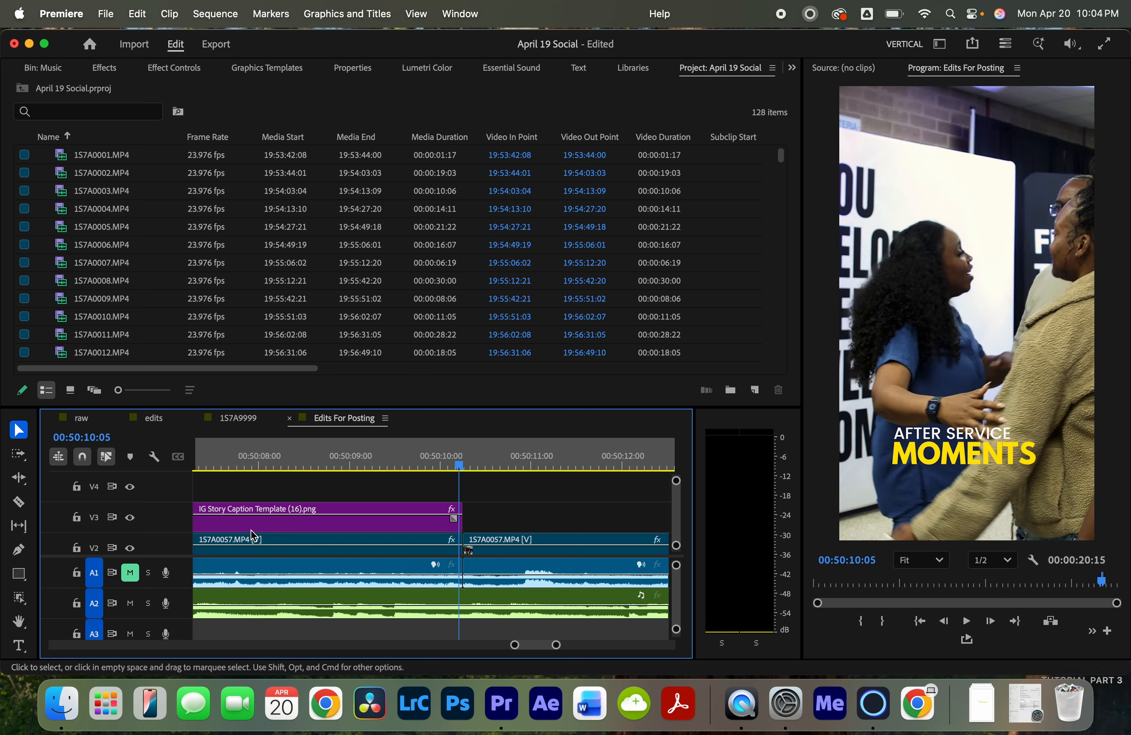
key("o")
- Examine the marked in/out range around the caption clip on the timeline
scroll(421, 546, "up", 5)
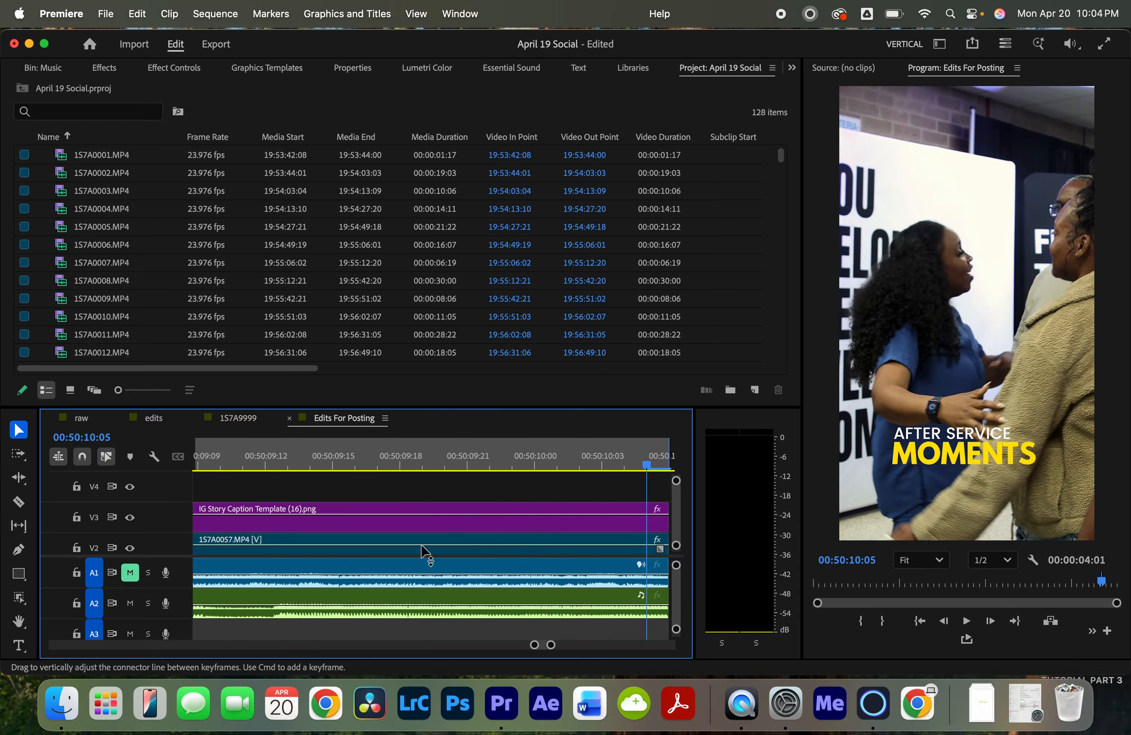
scroll(422, 546, "right", 4)
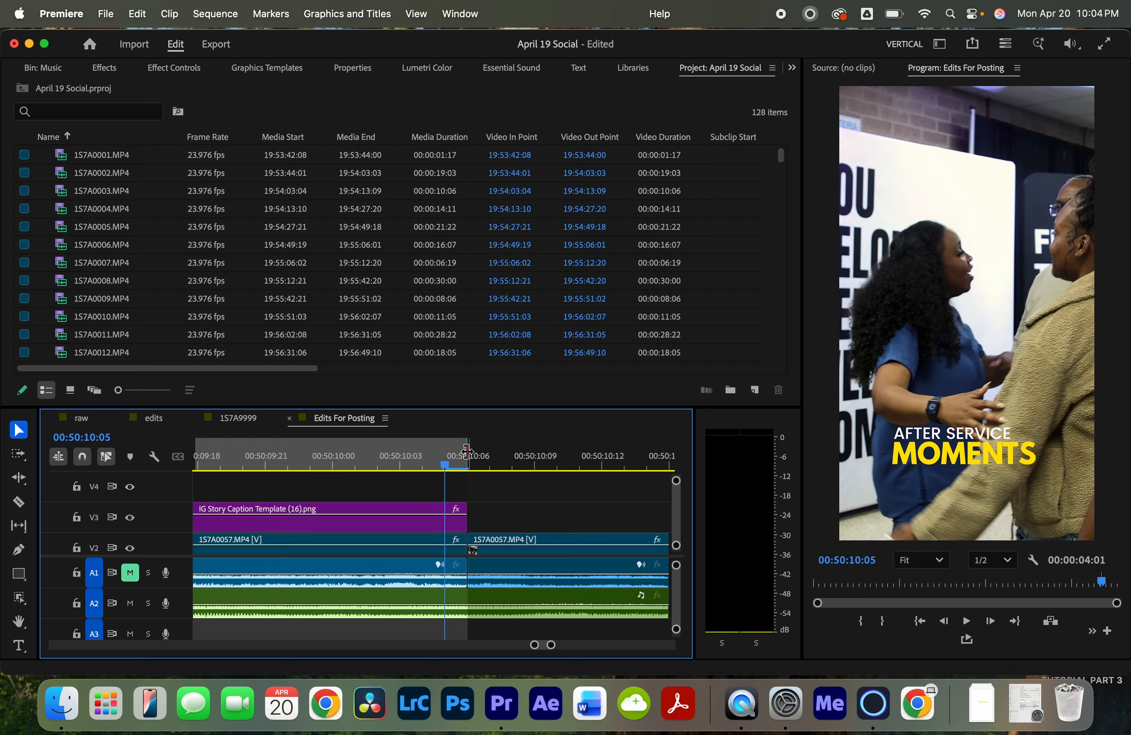
mouse_move(467, 451)
left_mouse_down()
mouse_move(482, 451)
mouse_move(468, 451)
left_mouse_up()
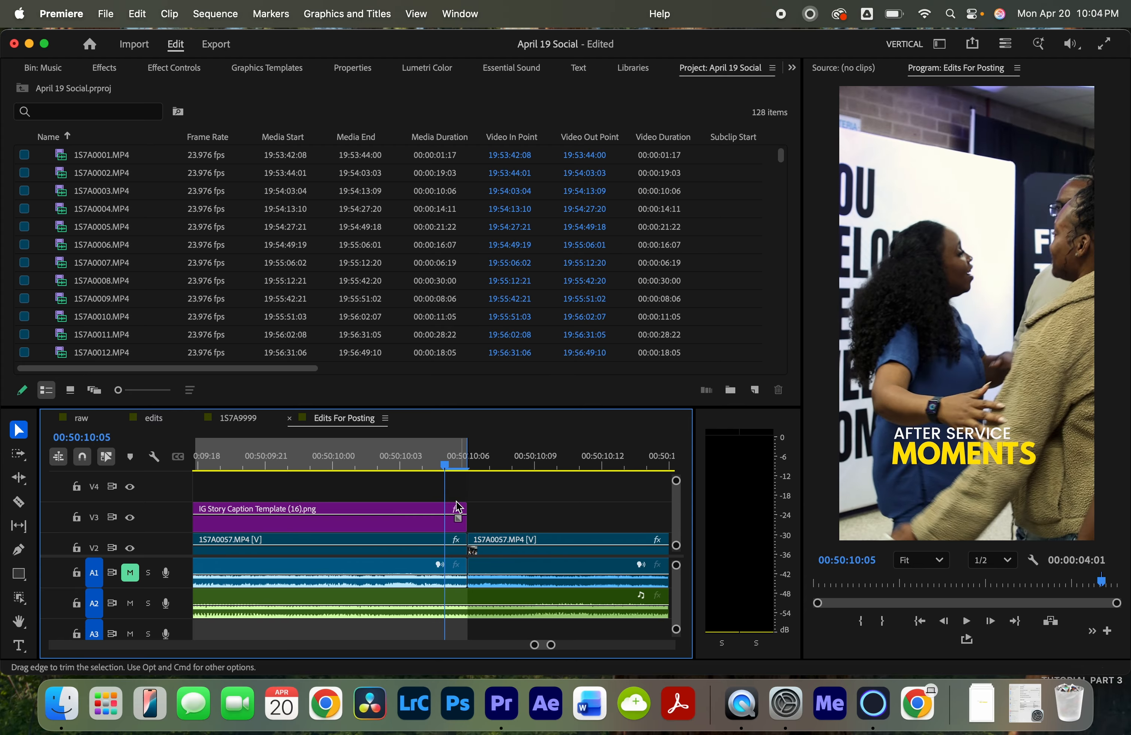
key("minus")
key("minus")
key("minus")
key("minus")
key("minus")
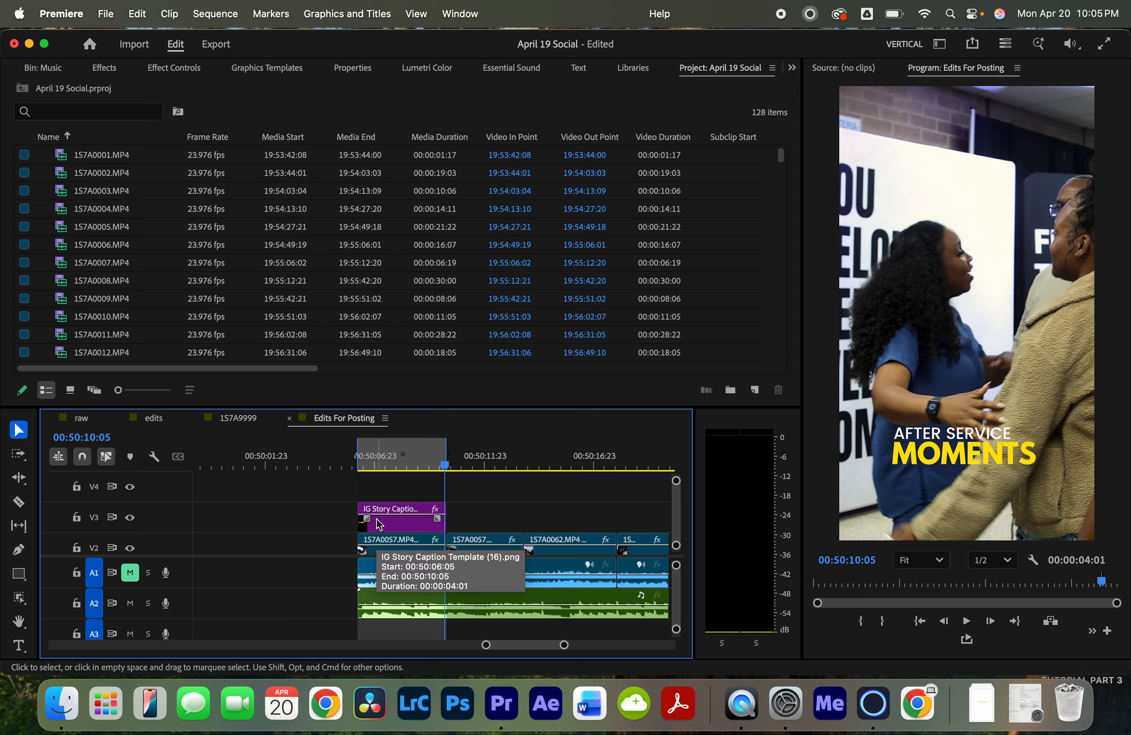
scroll(403, 527, "down", 3)
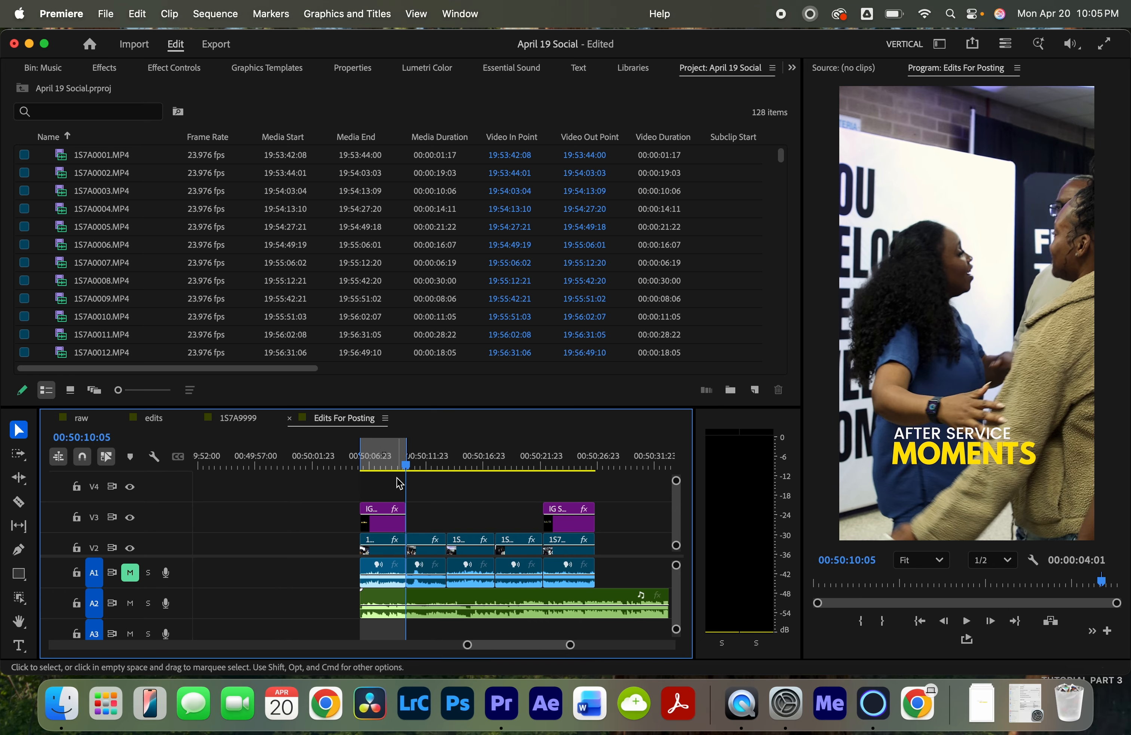
mouse_move(411, 447)
left_mouse_down()
mouse_move(596, 446)
mouse_move(406, 447)
left_mouse_up()
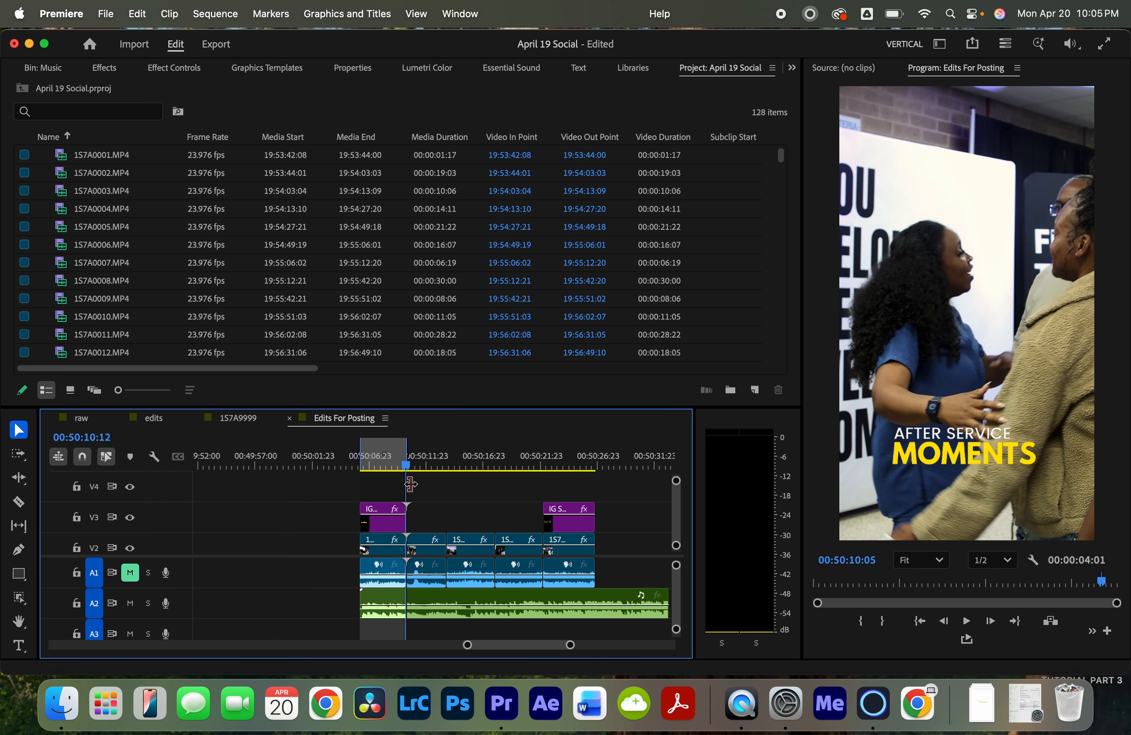
- Open Export for the marked range of the sequence, accepting the offline media warning
left_click(217, 43)
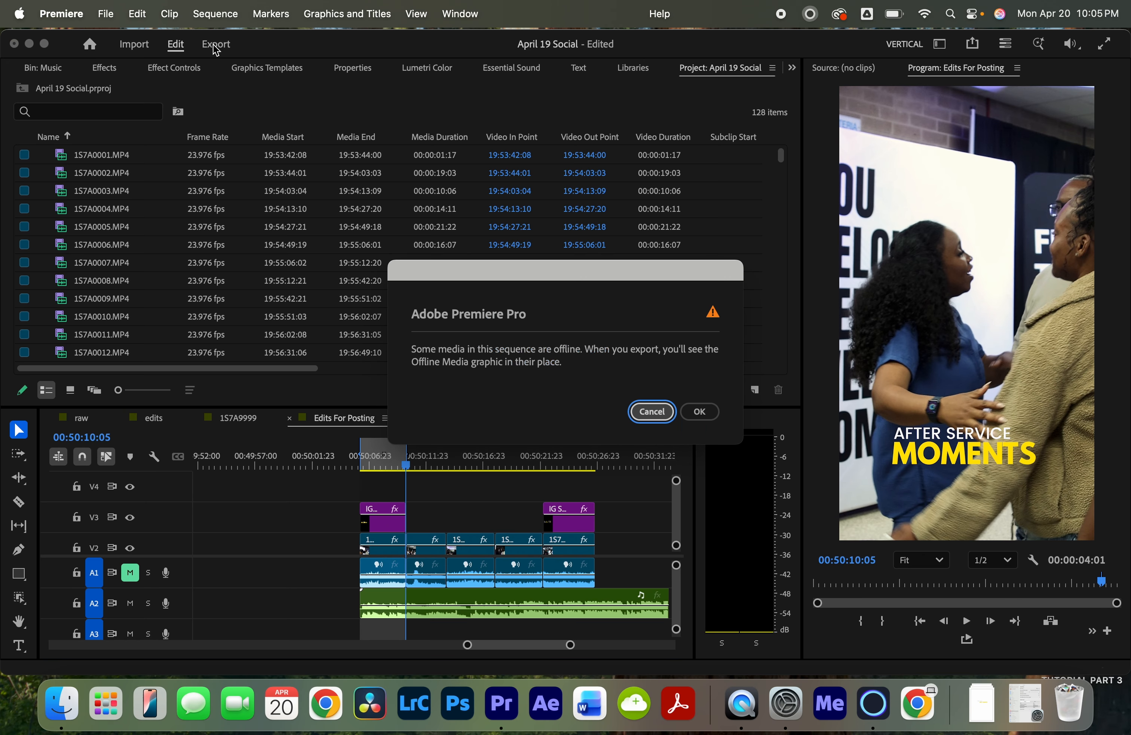
left_click(700, 411)
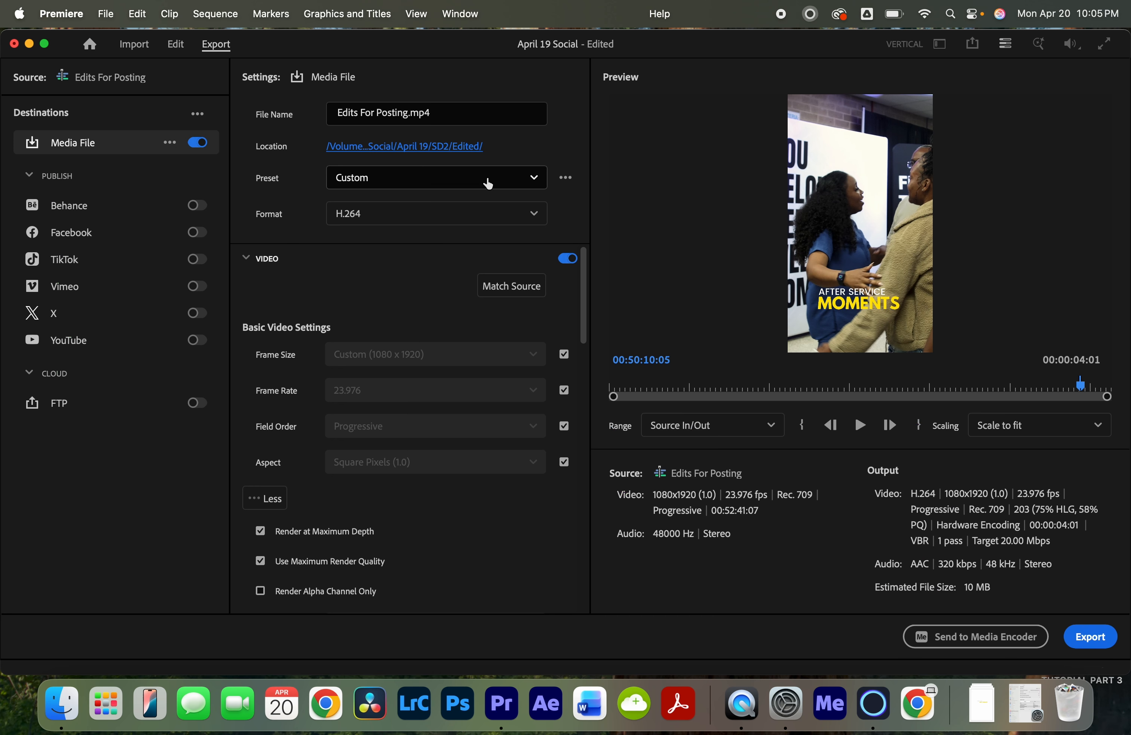
left_click(457, 182)
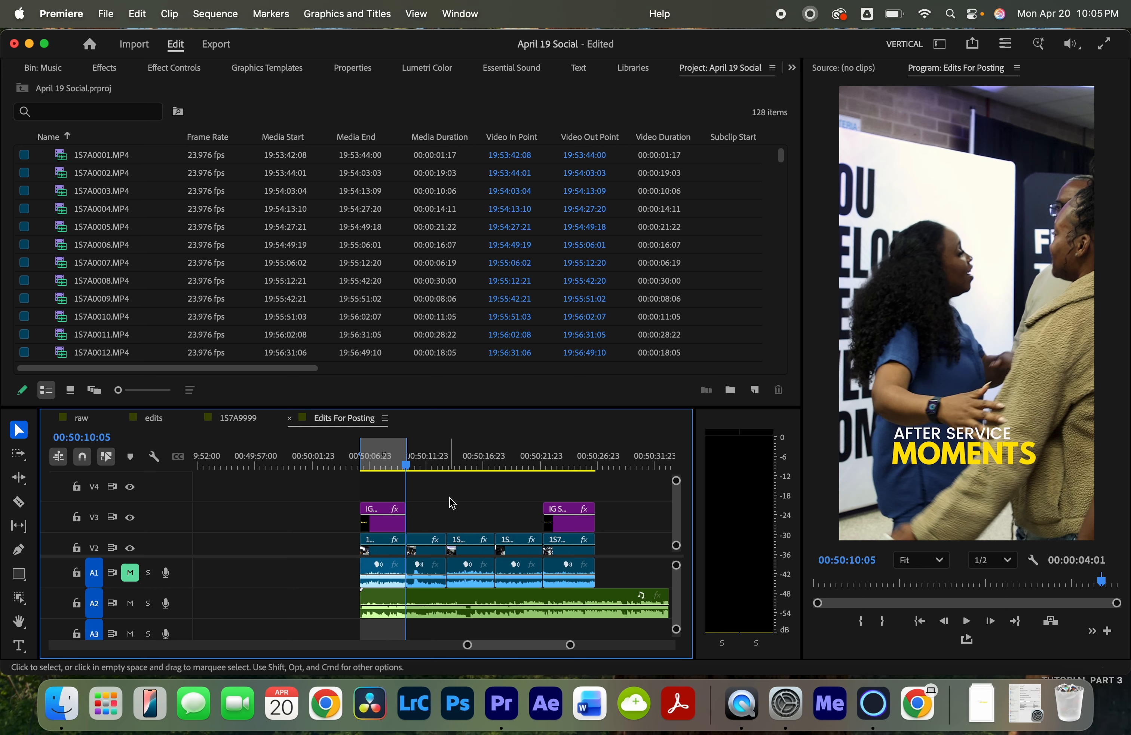
- Set the volume level of the first 1S7A0044 clip to 0 dB
scroll(452, 503, "right", 2)
scroll(452, 503, "right", 2)
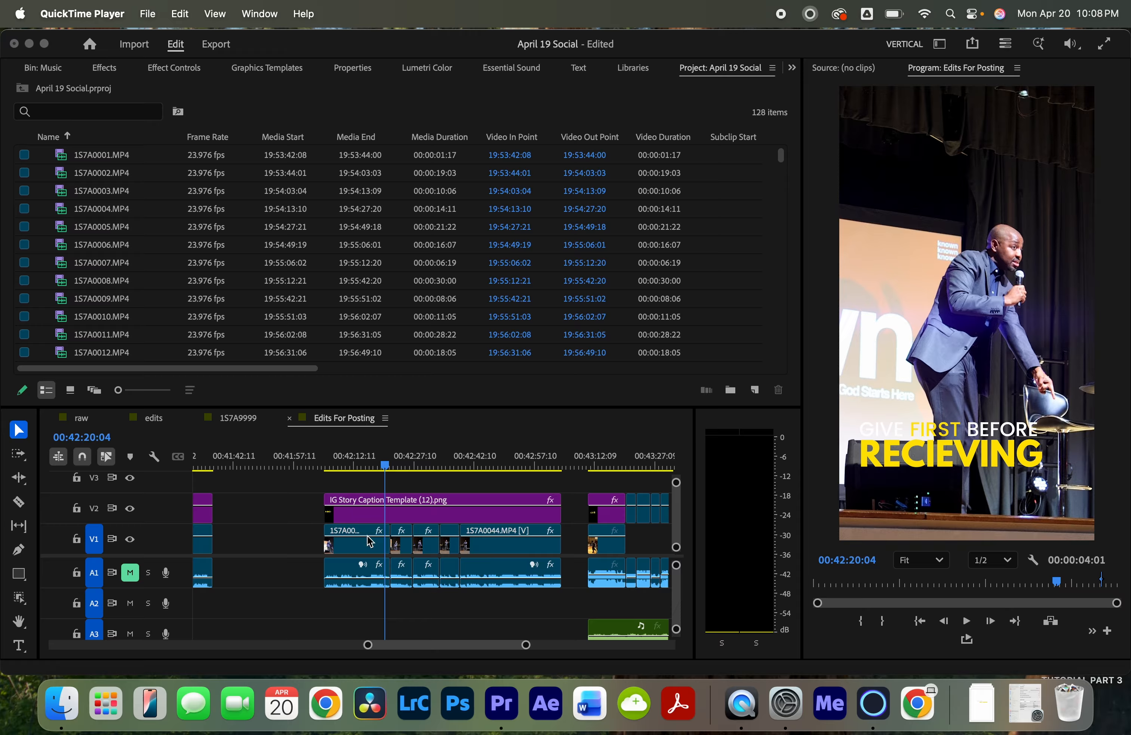
left_click(371, 545)
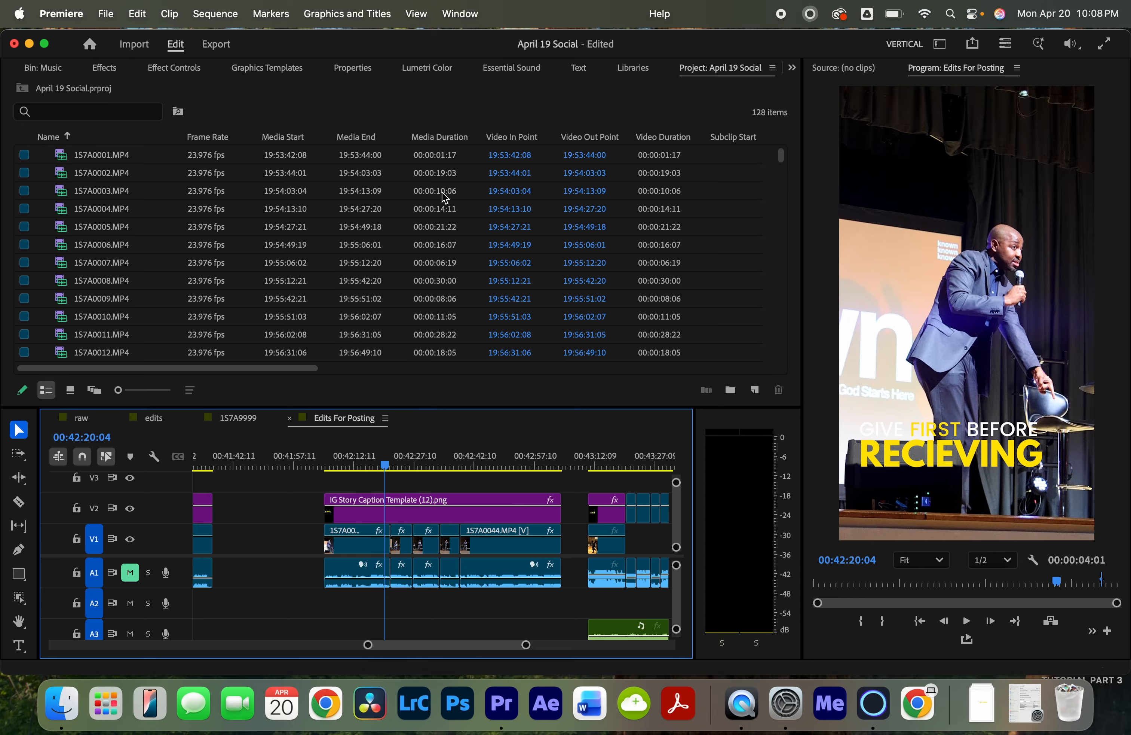
left_click(179, 69)
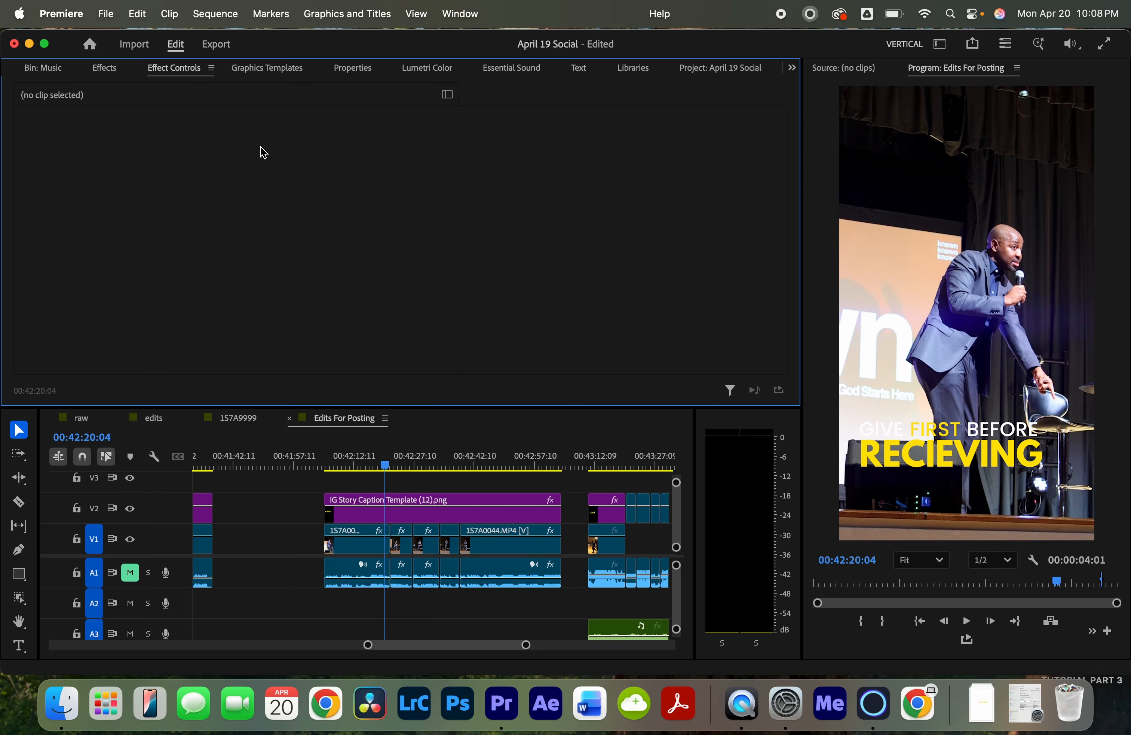
left_click(369, 538)
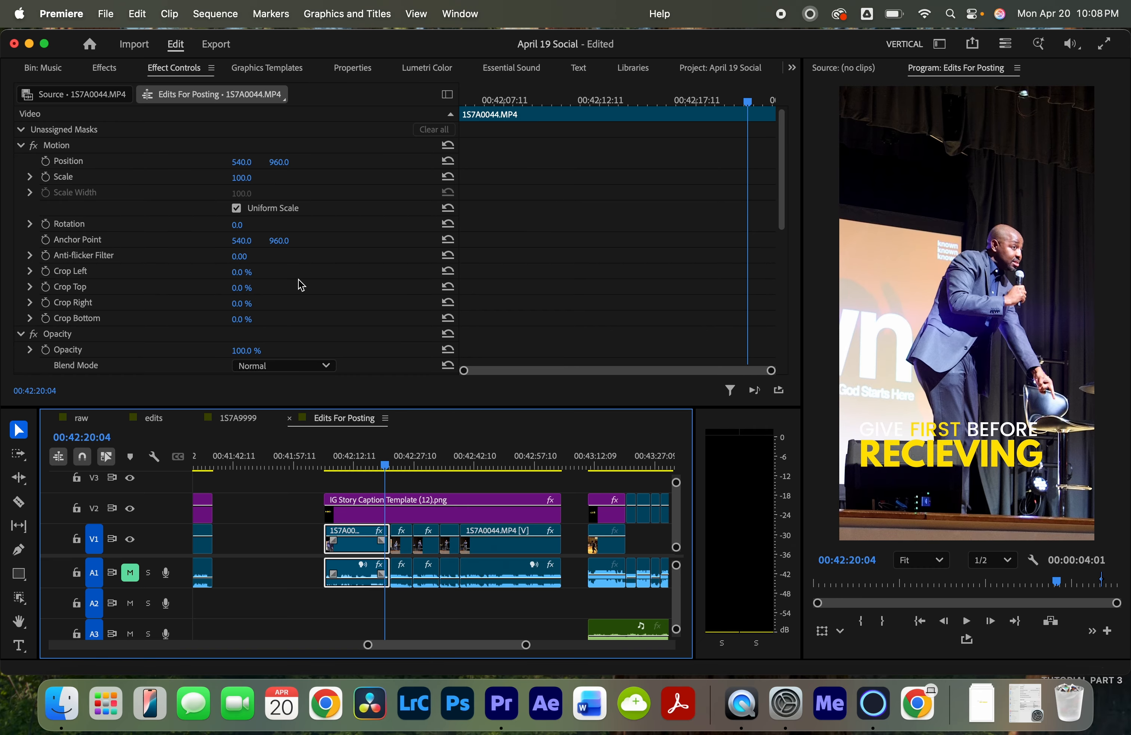
scroll(300, 284, "down", 5)
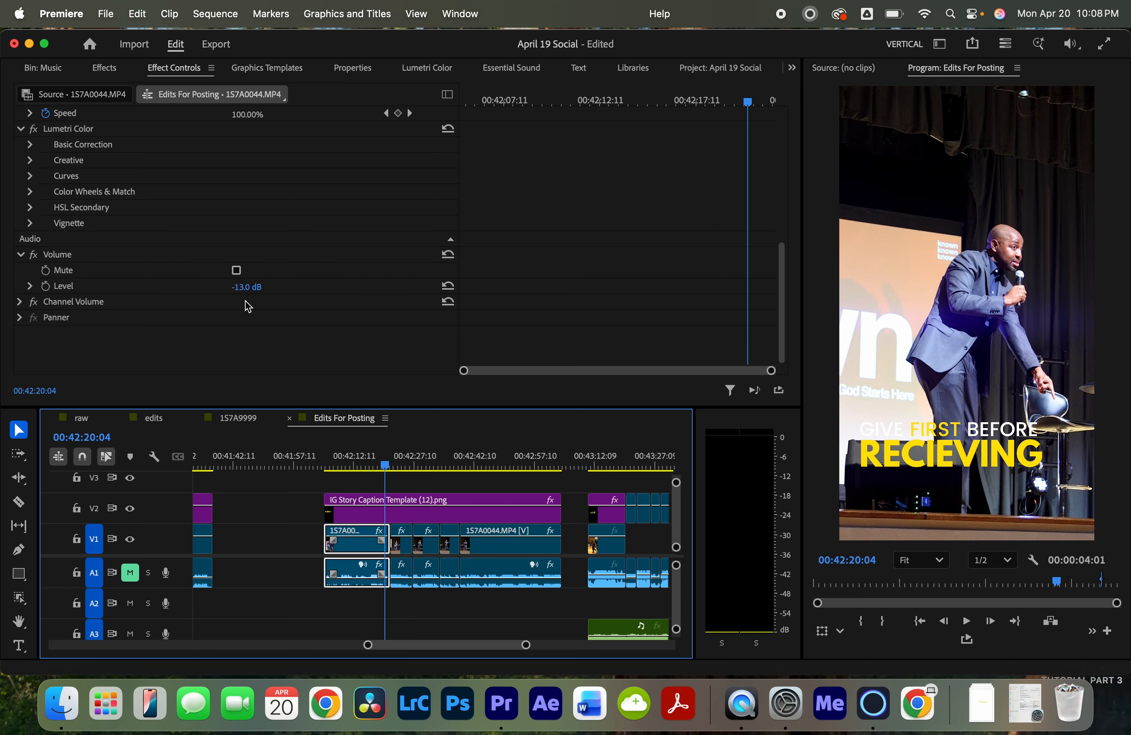
left_click(246, 286)
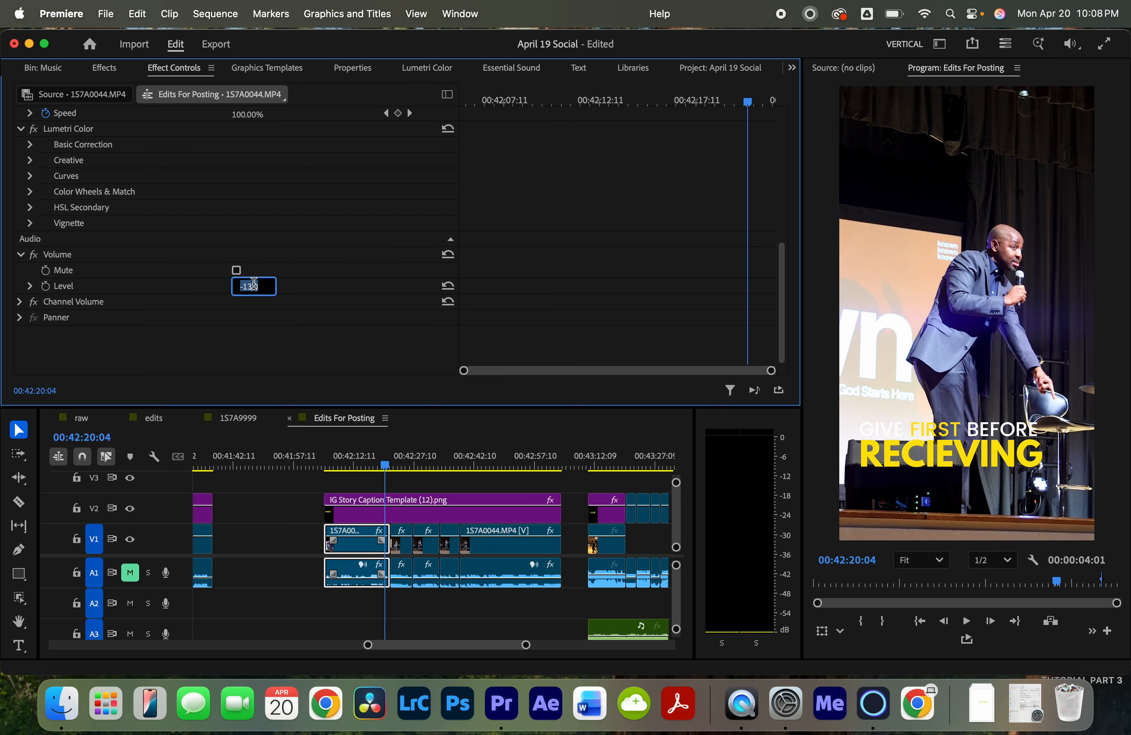
type("0")
key("Return")
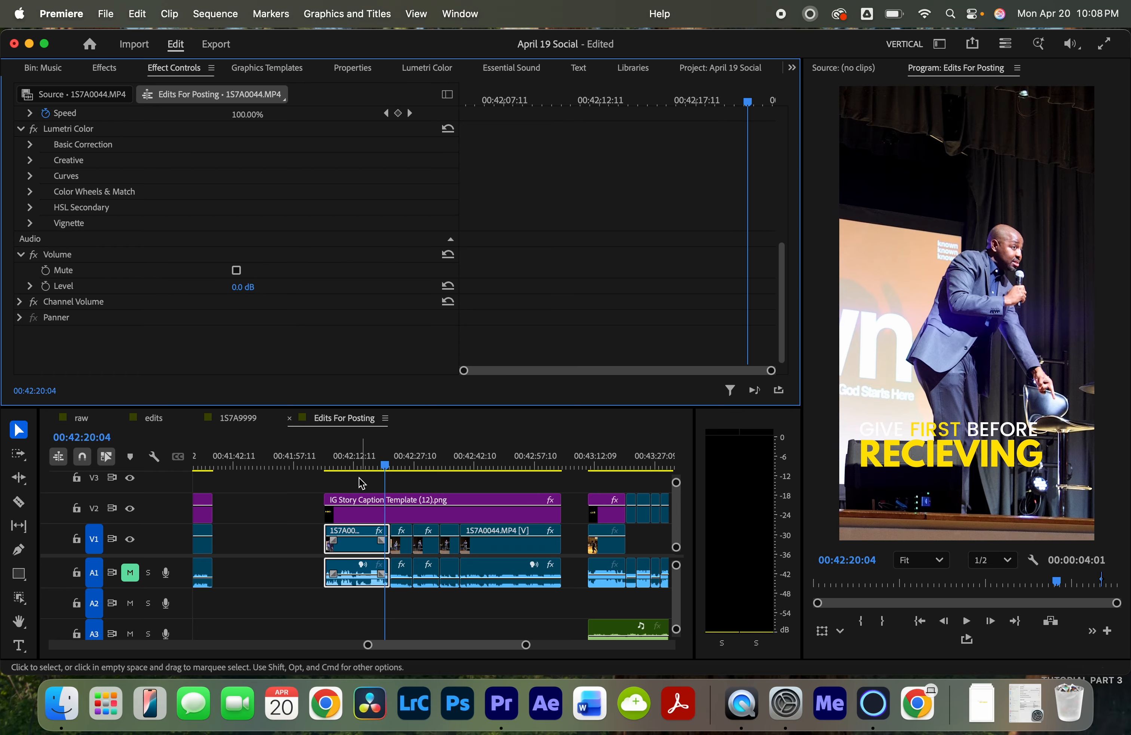
- Unmute audio track A1 and play back the clip to preview its sound
left_click(345, 459)
key("space")
left_click(131, 572)
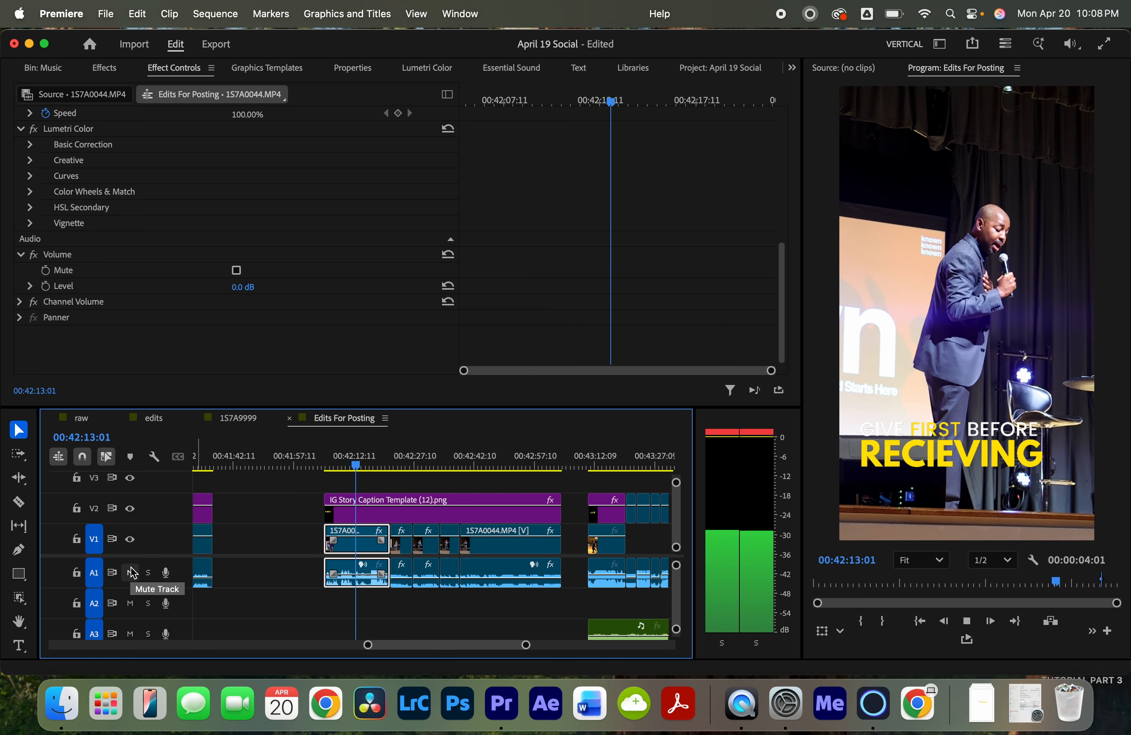
key("space")
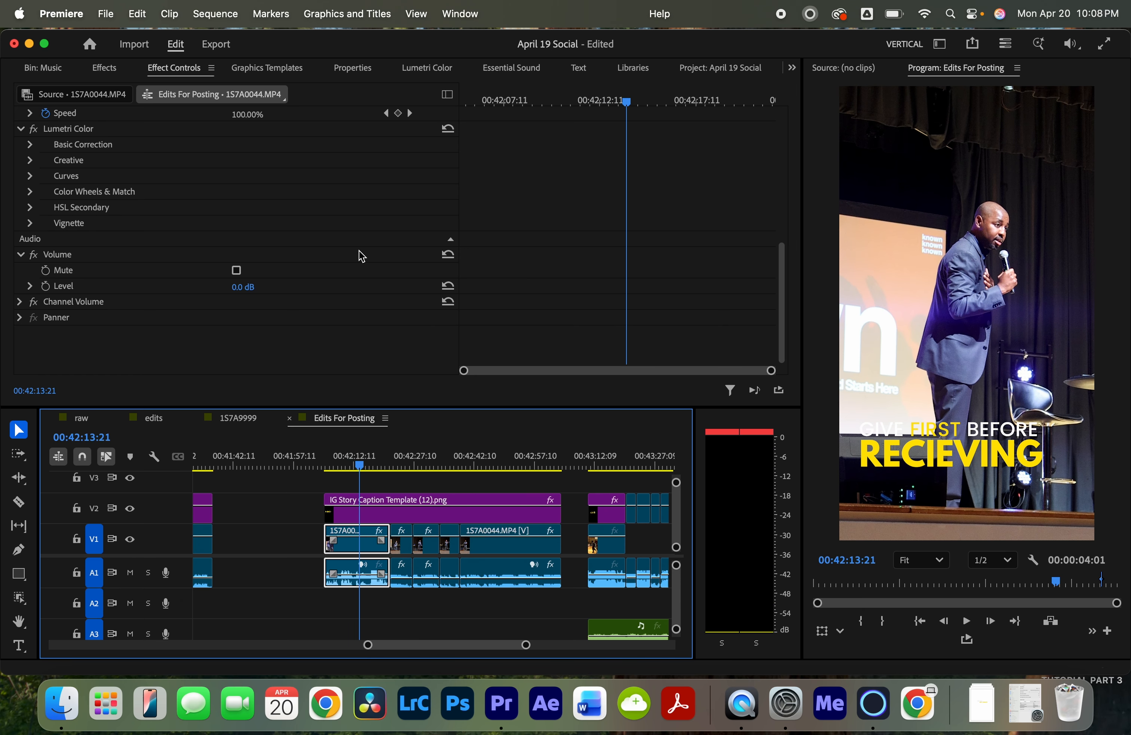
- Set the clip's volume level to -13 dB
left_click(242, 287)
type("-13")
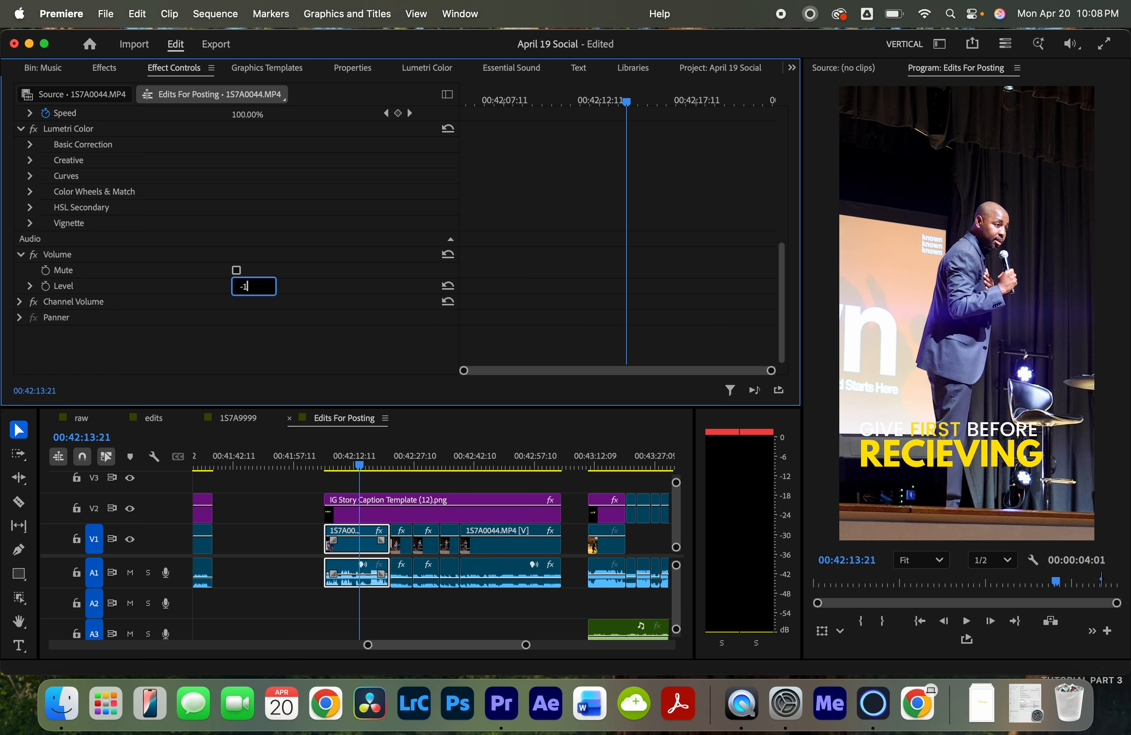
key("Return")
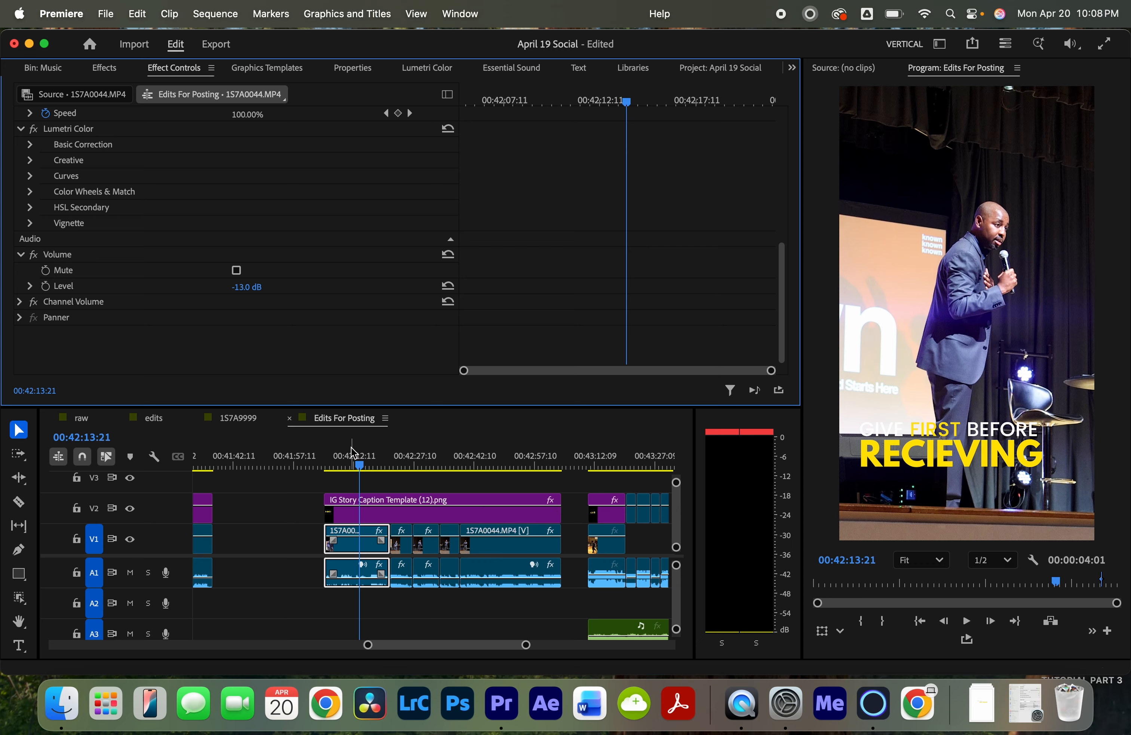
- Play back the clip and surrounding timeline to review the audio
key("space")
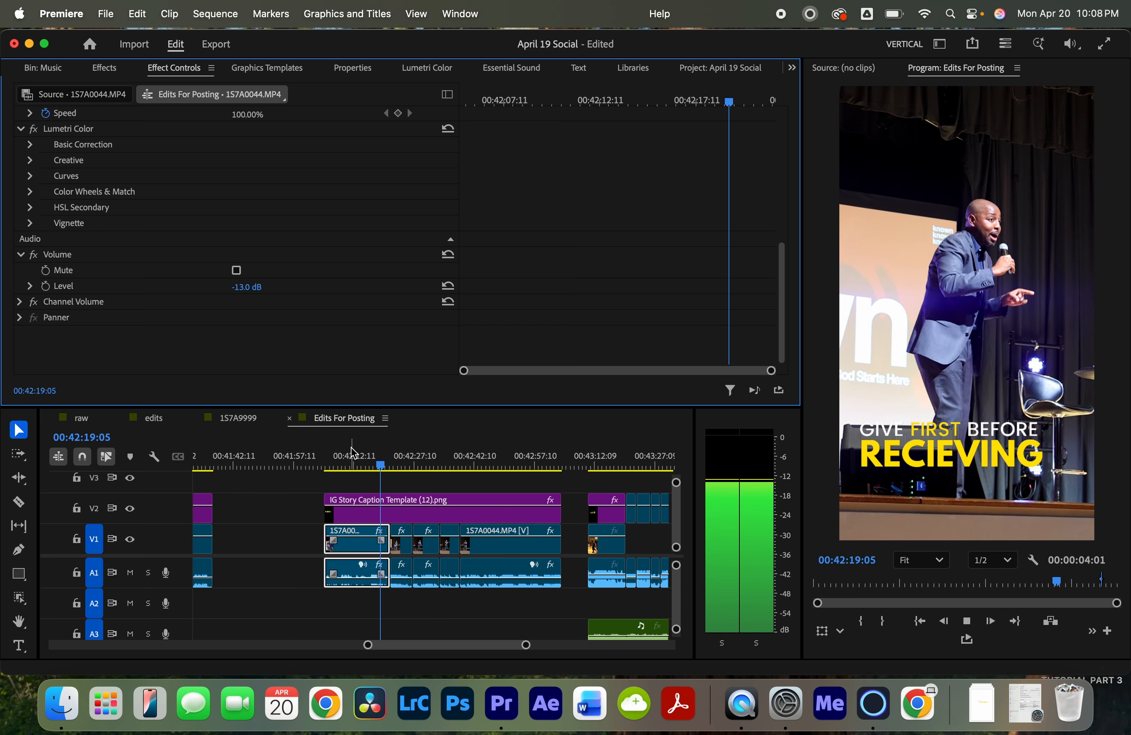
key("space")
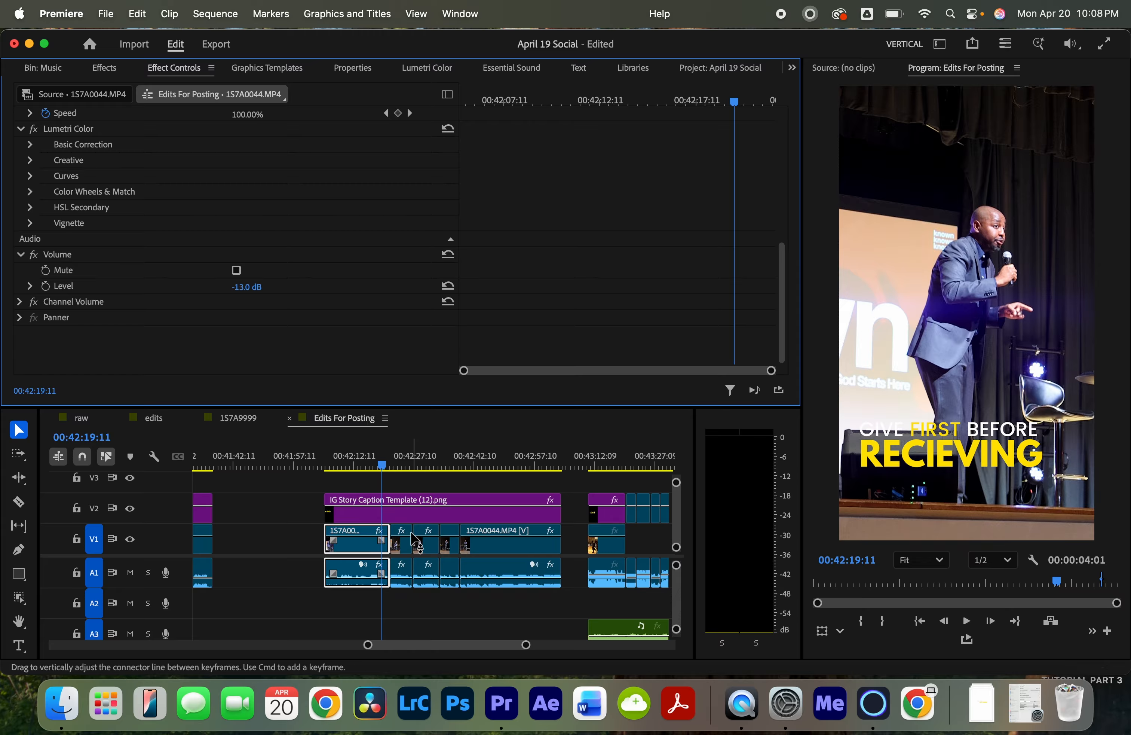
key("equal")
key("equal")
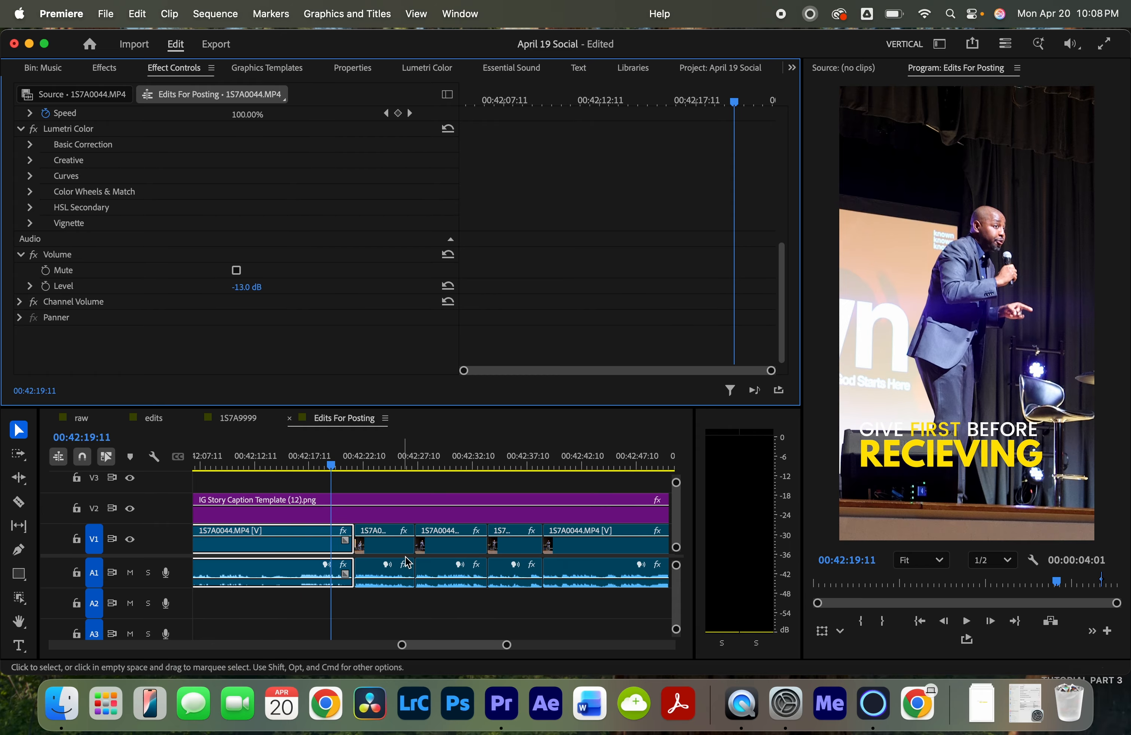
key("minus")
left_click(384, 461)
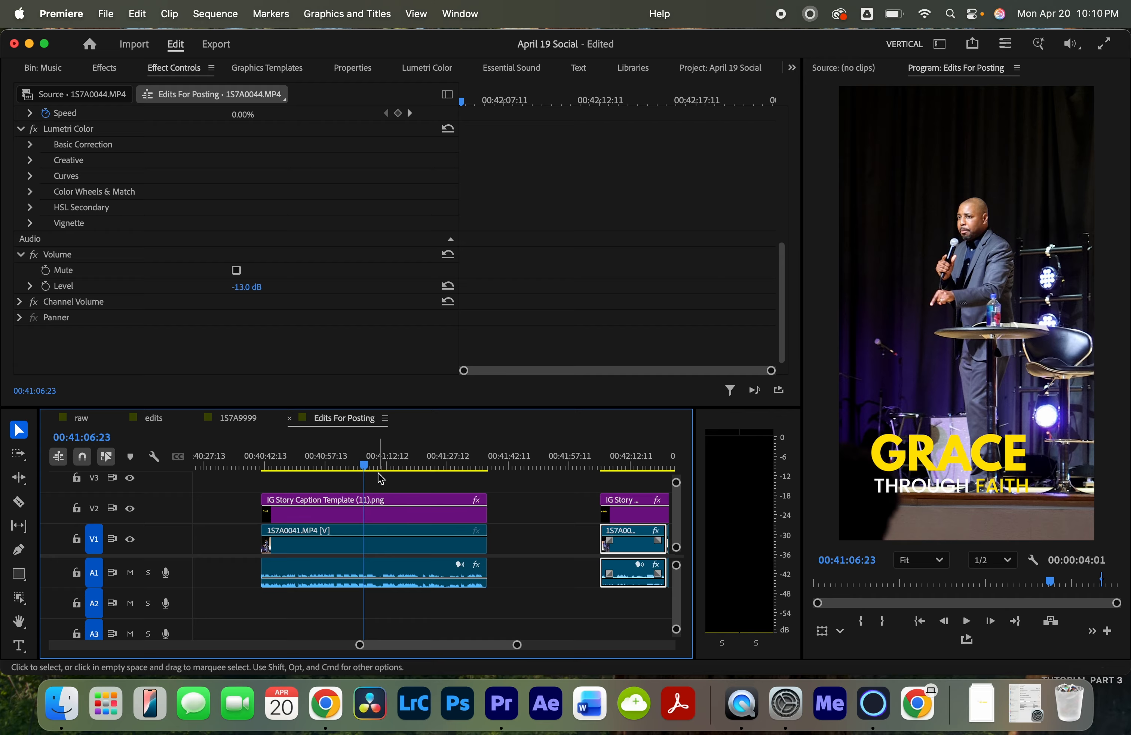
- Open the raw sequence and zoom to fit its whole timeline
left_click(82, 418)
key("backslash")
mouse_move(325, 460)
left_mouse_down()
mouse_move(401, 463)
mouse_move(300, 473)
mouse_move(314, 470)
left_mouse_up()
key("minus")
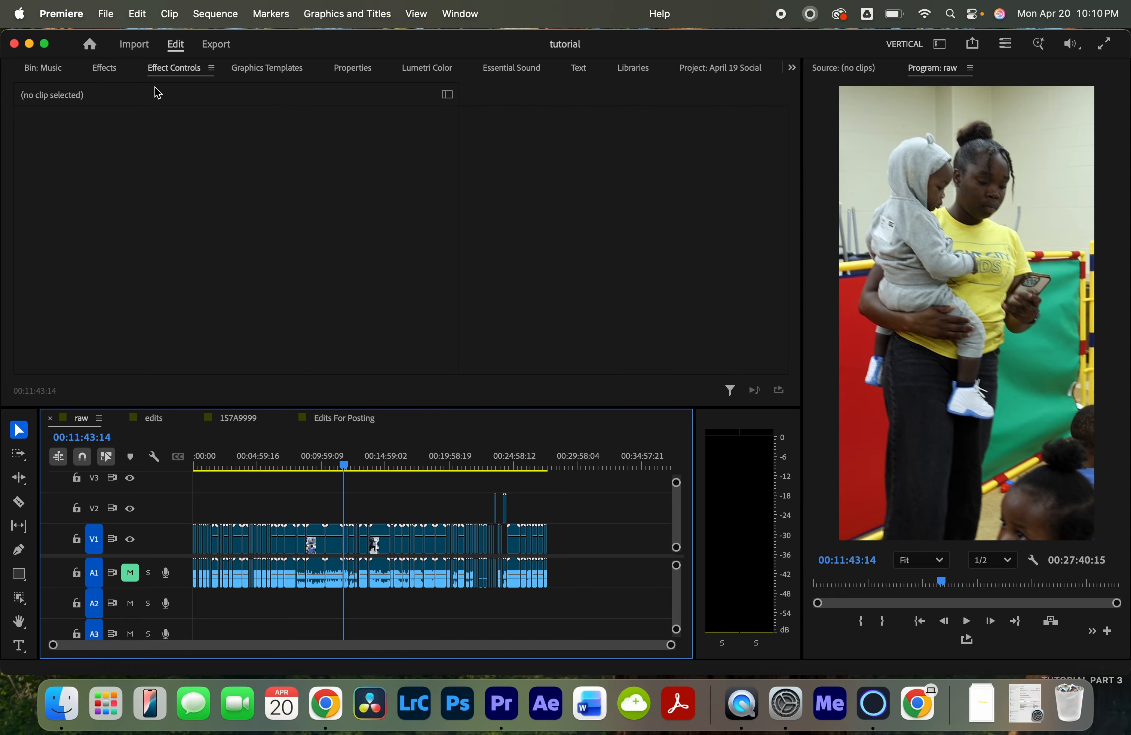
- Import the SD2 folder into the project and add its footage to the end of the raw sequence
left_click(63, 71)
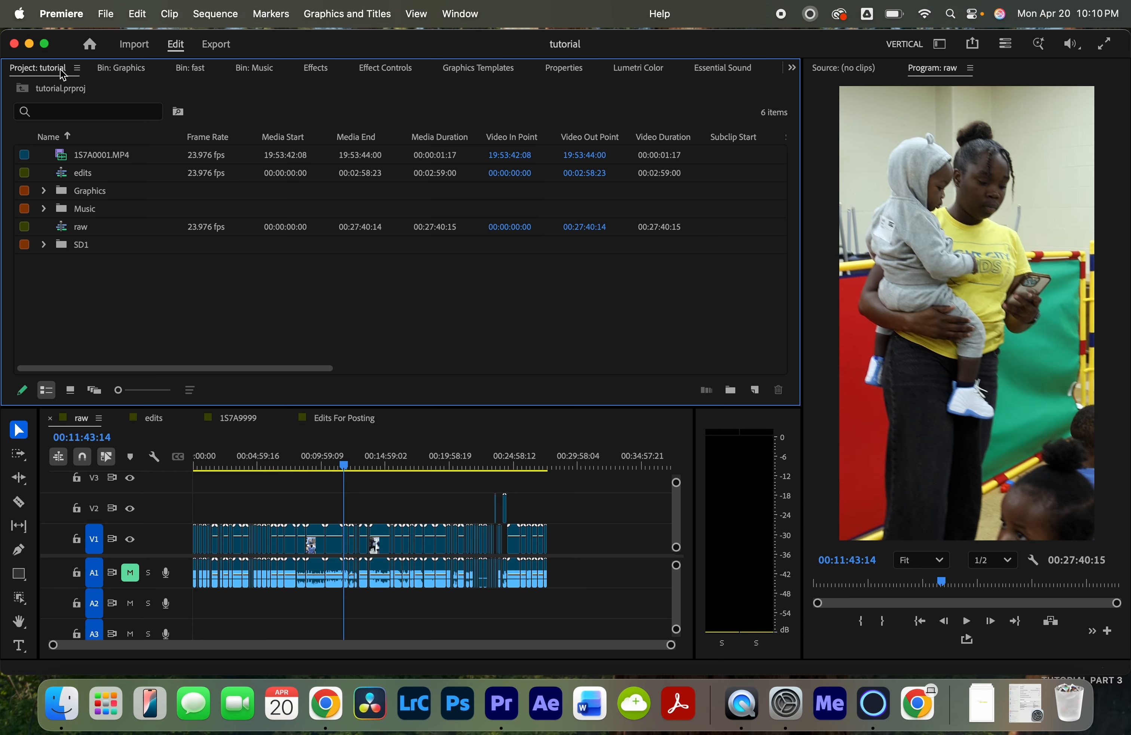
double_click(95, 275)
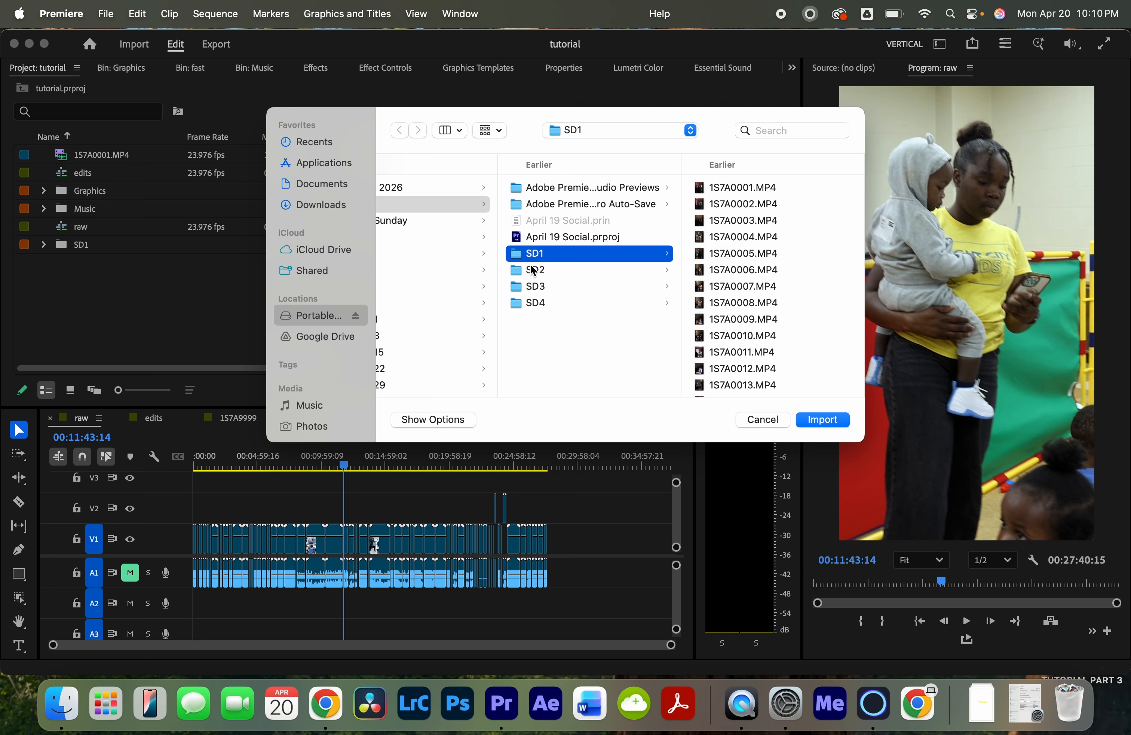
scroll(533, 267, "left", 3)
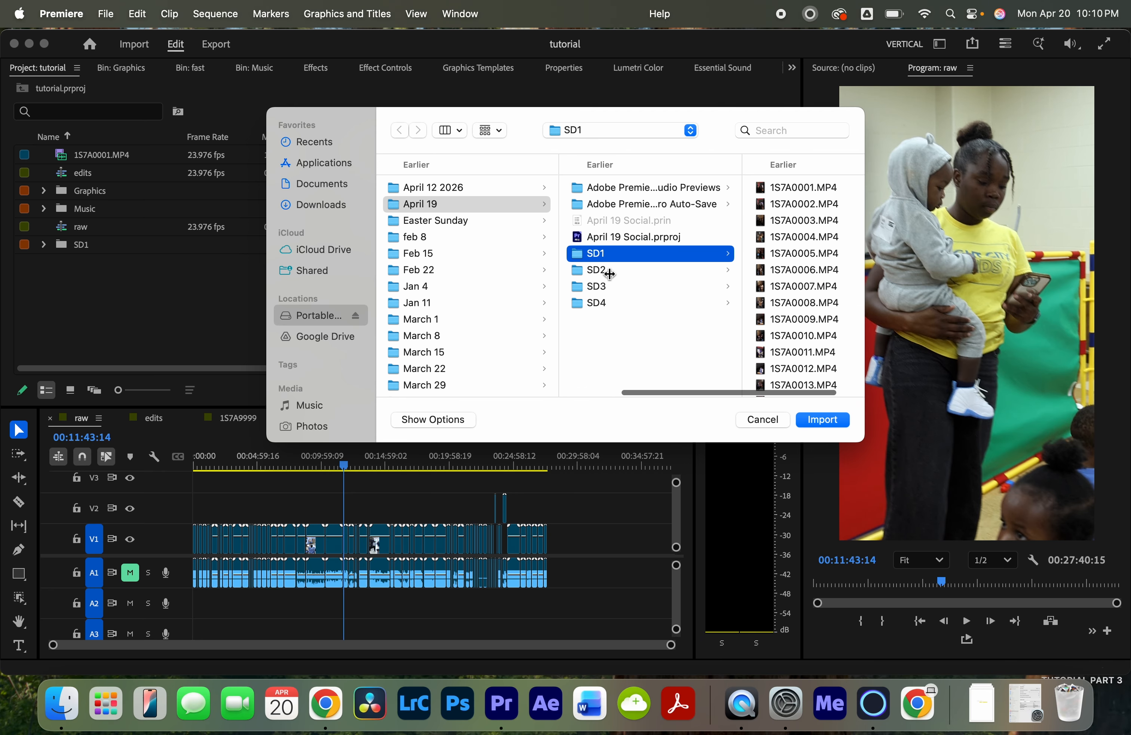
left_click(609, 273)
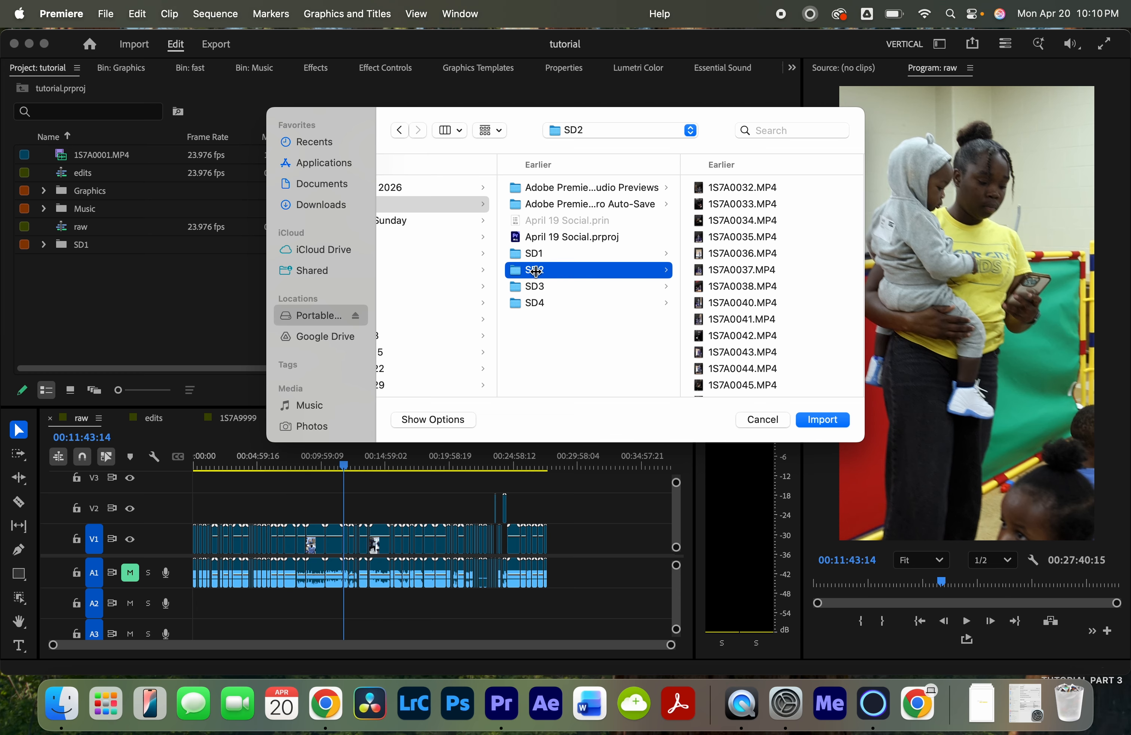
key("Return")
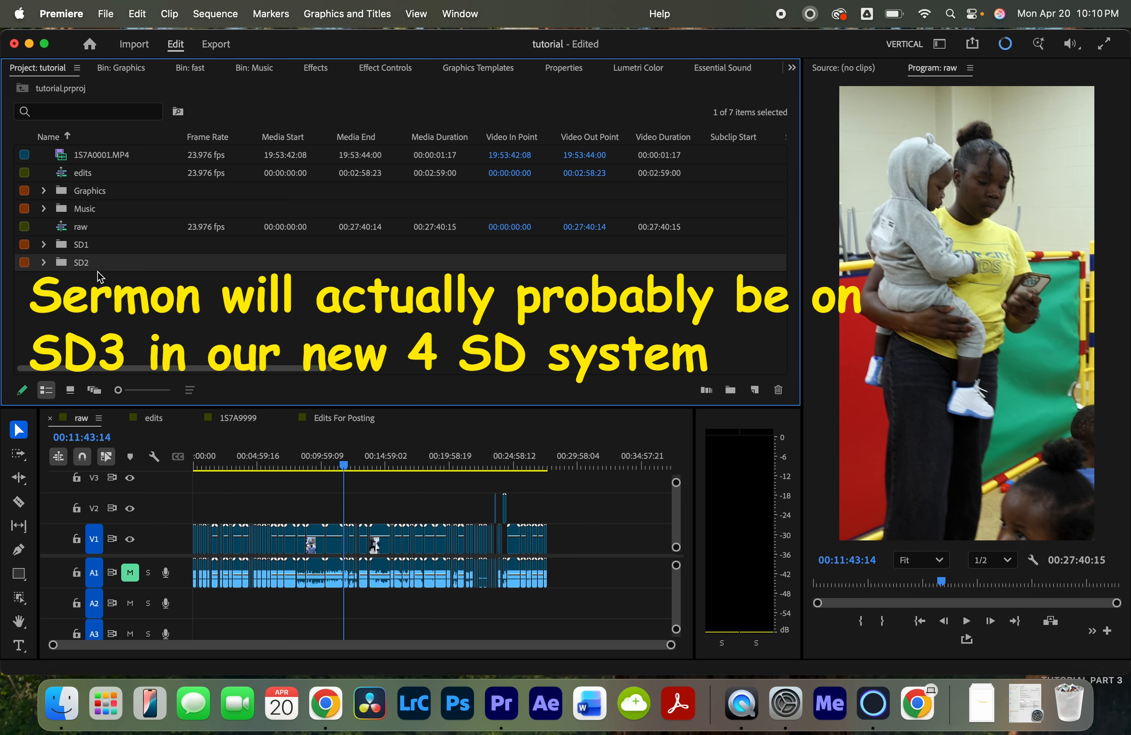
left_click_drag(82, 265, 589, 556)
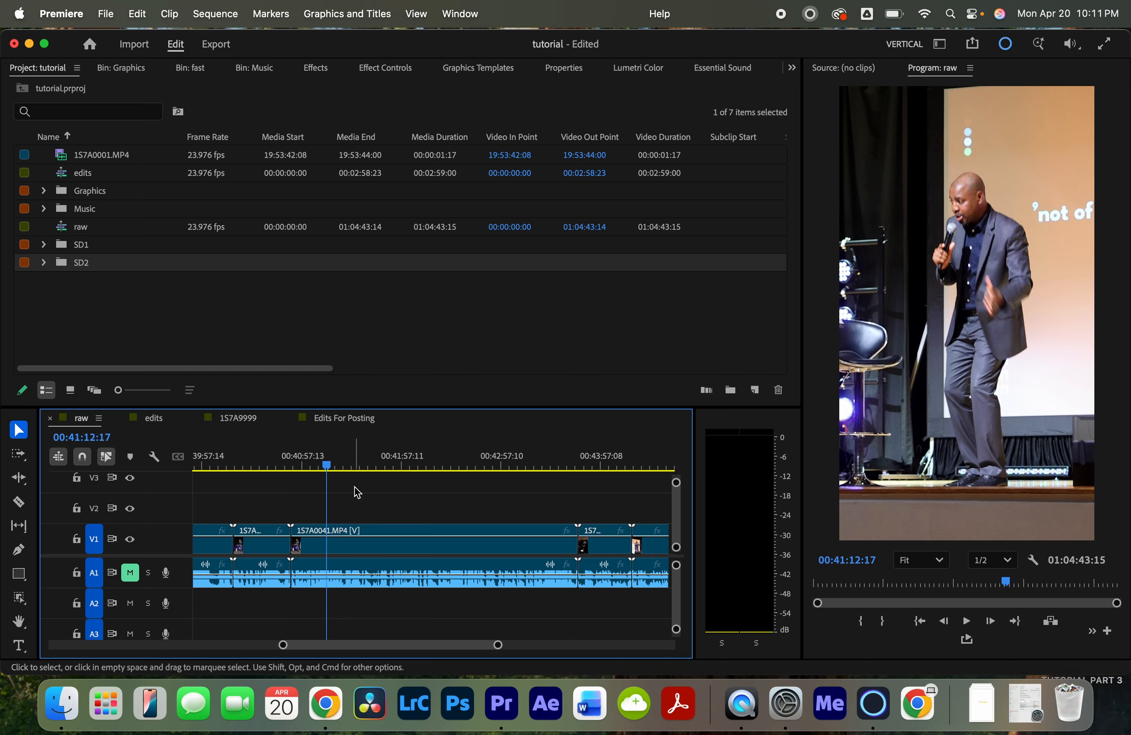
- Switch to the browser and open the IG Story Caption Template design in Canva
scroll(386, 479, "right", 3)
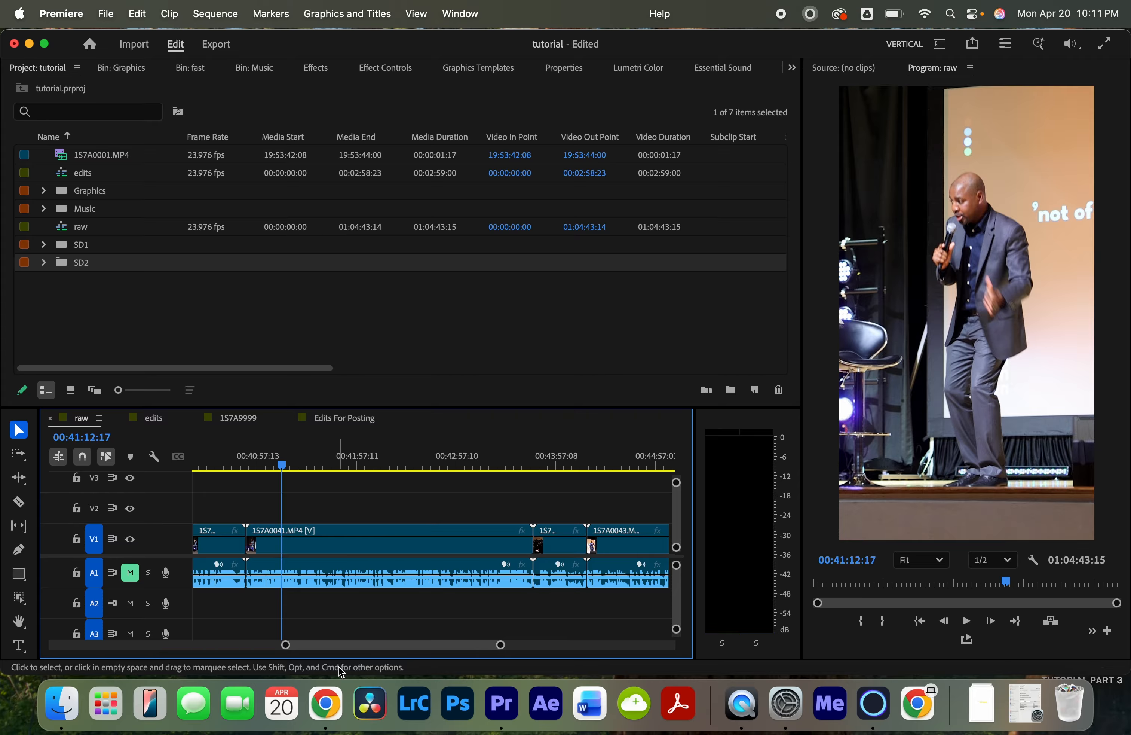
left_click(326, 703)
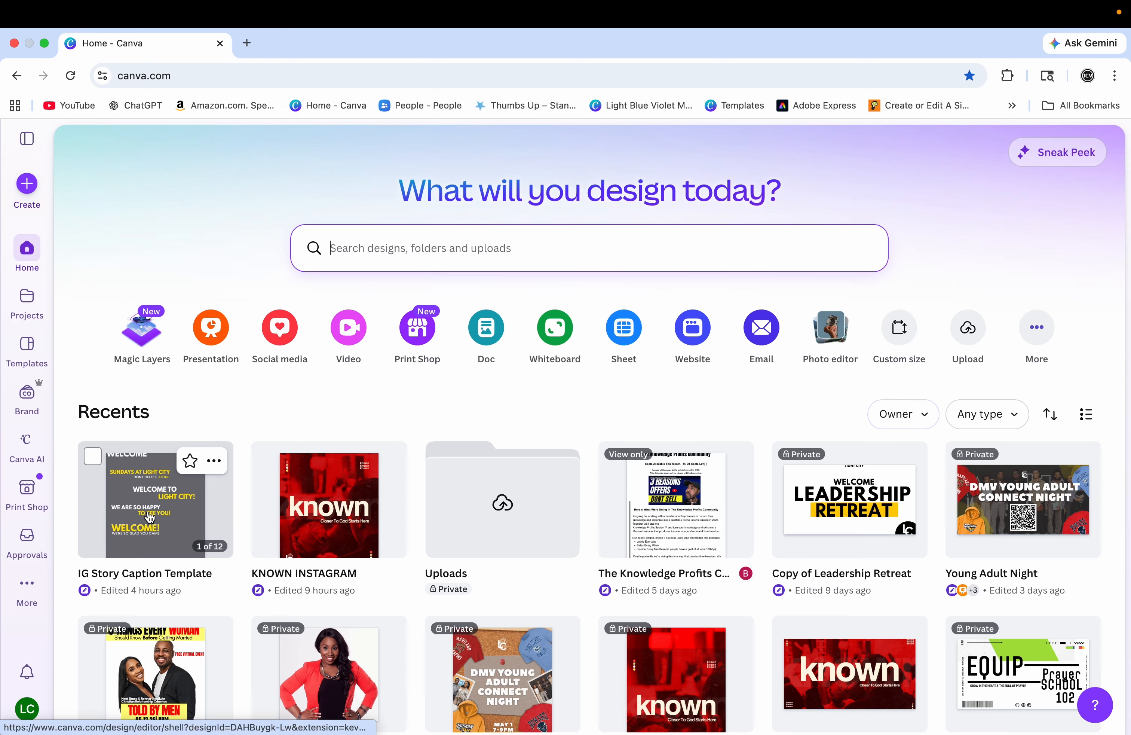
left_click(155, 499)
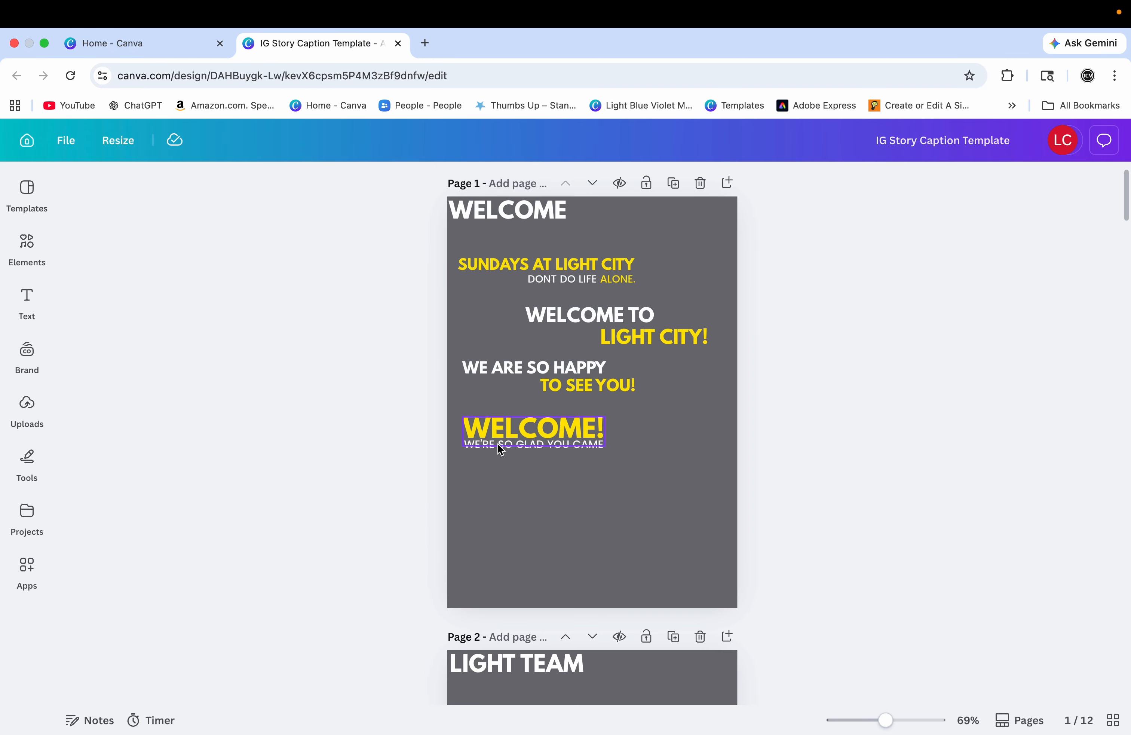
- Copy the GIVE FIRST BEFORE RECIEVING caption from the sermon page 7
scroll(416, 413, "down", 5)
scroll(416, 419, "down", 15)
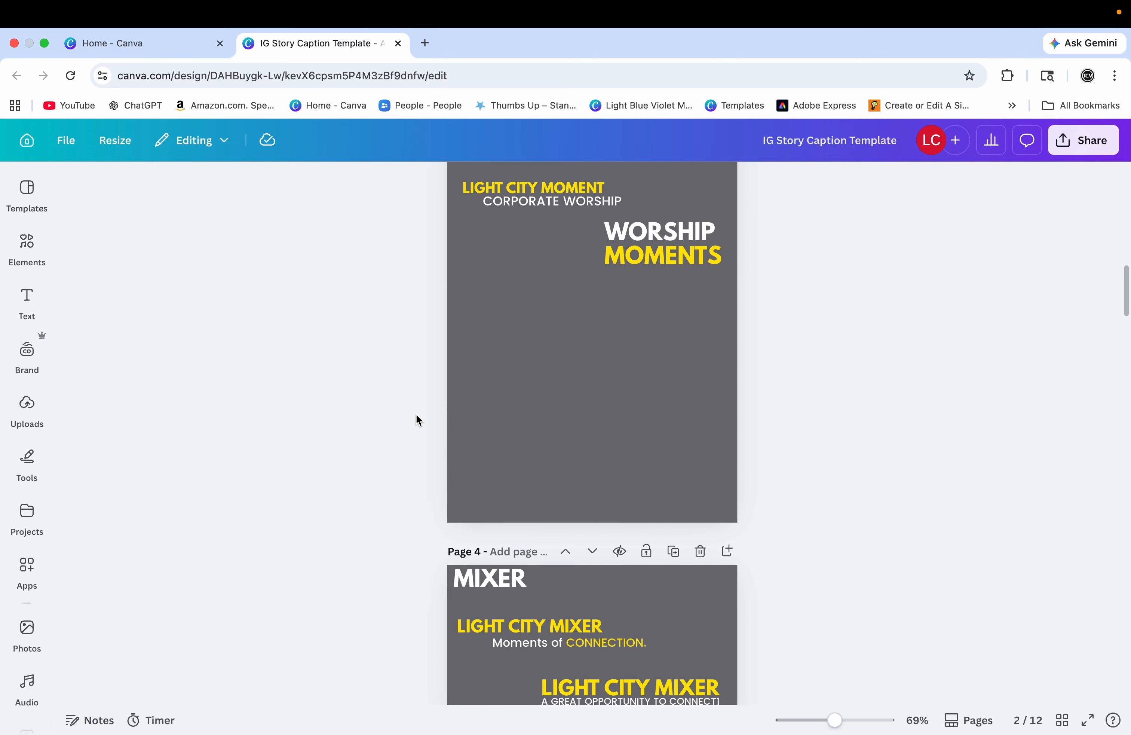
scroll(417, 415, "down", 10)
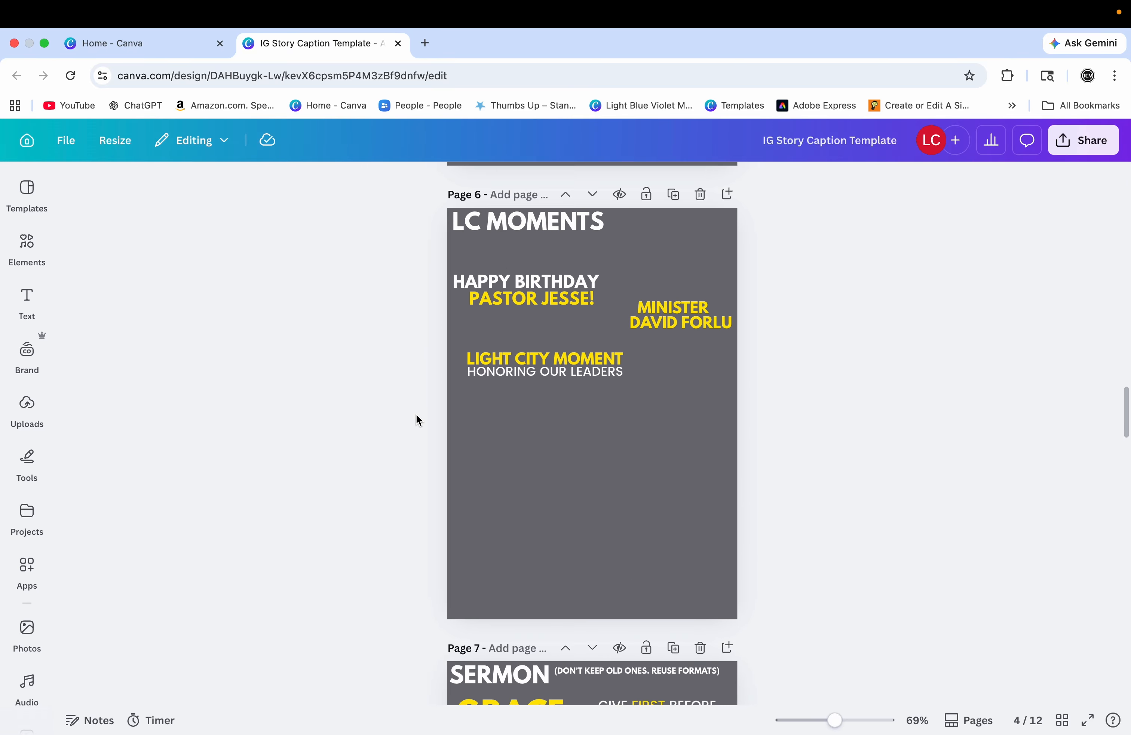
scroll(416, 420, "down", 2)
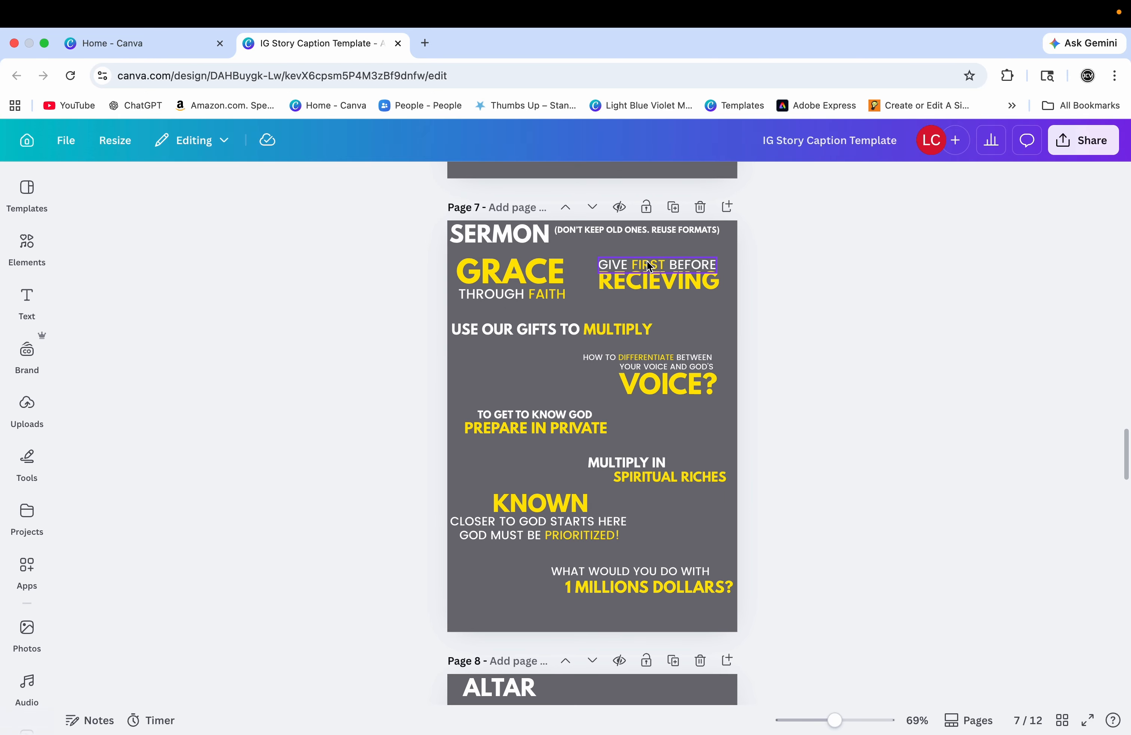
left_click_drag(597, 257, 717, 281)
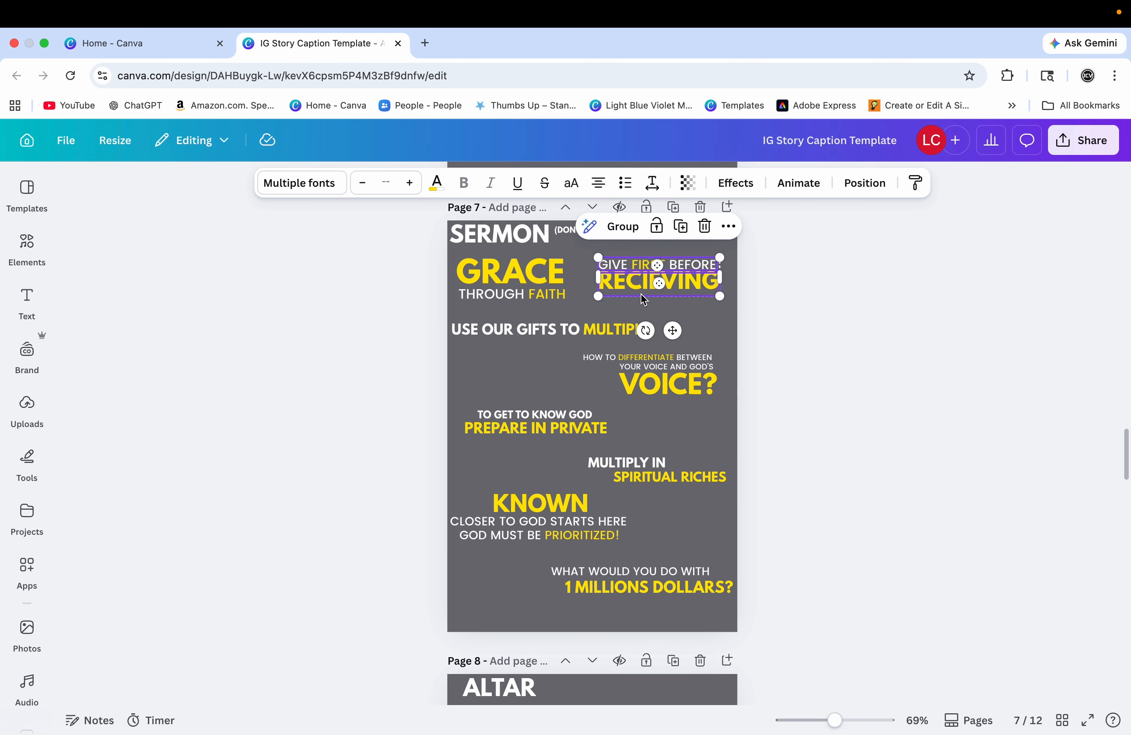
left_click(631, 296)
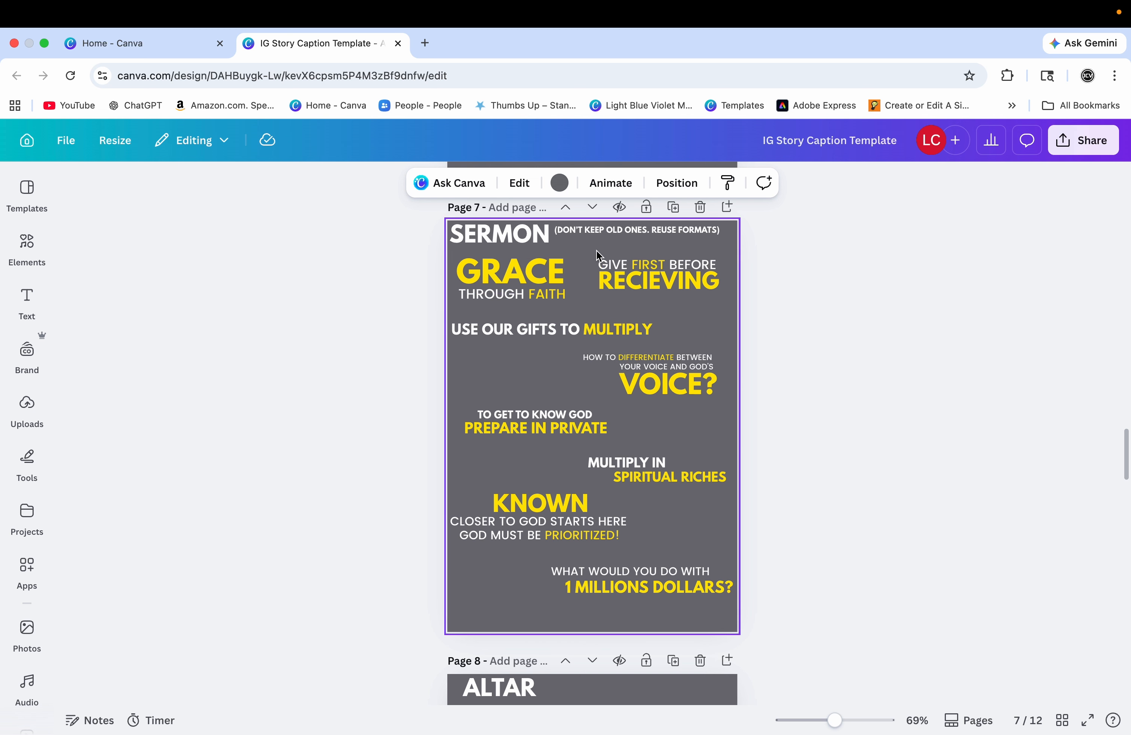
left_click_drag(597, 250, 718, 296)
- Paste the caption onto the last page, page 12, and select its SEE YOU NEXT SUNDAY text
scroll(683, 312, "down", 20)
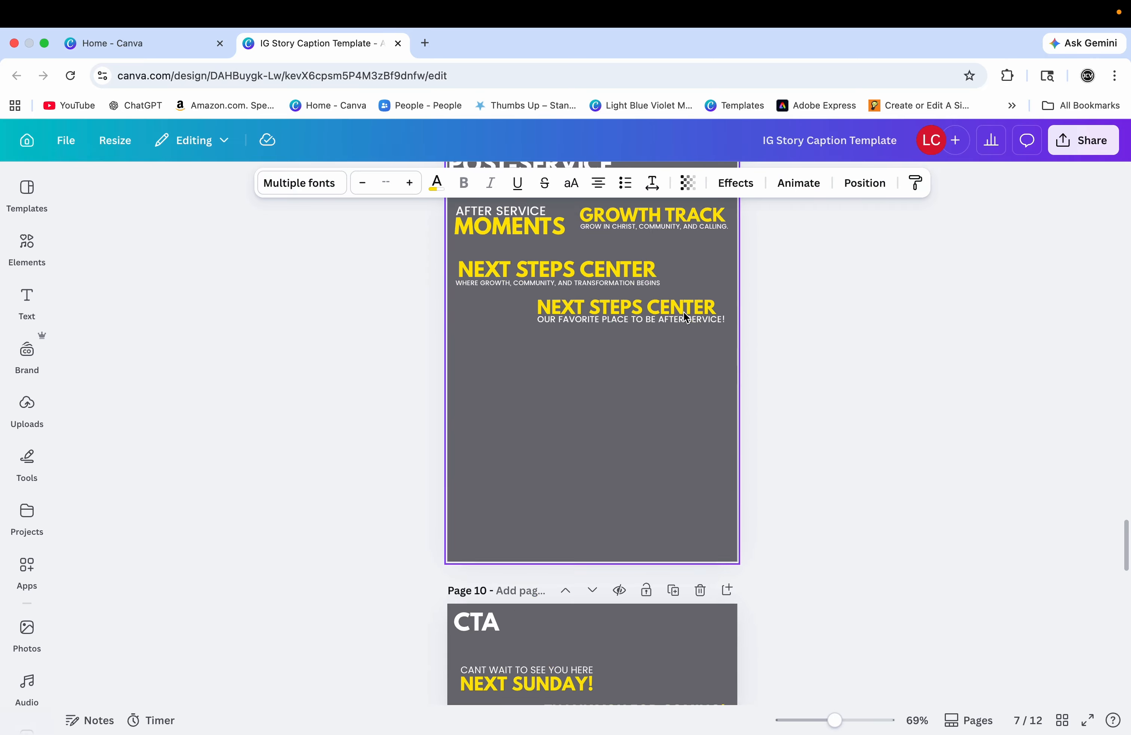
left_click(607, 329)
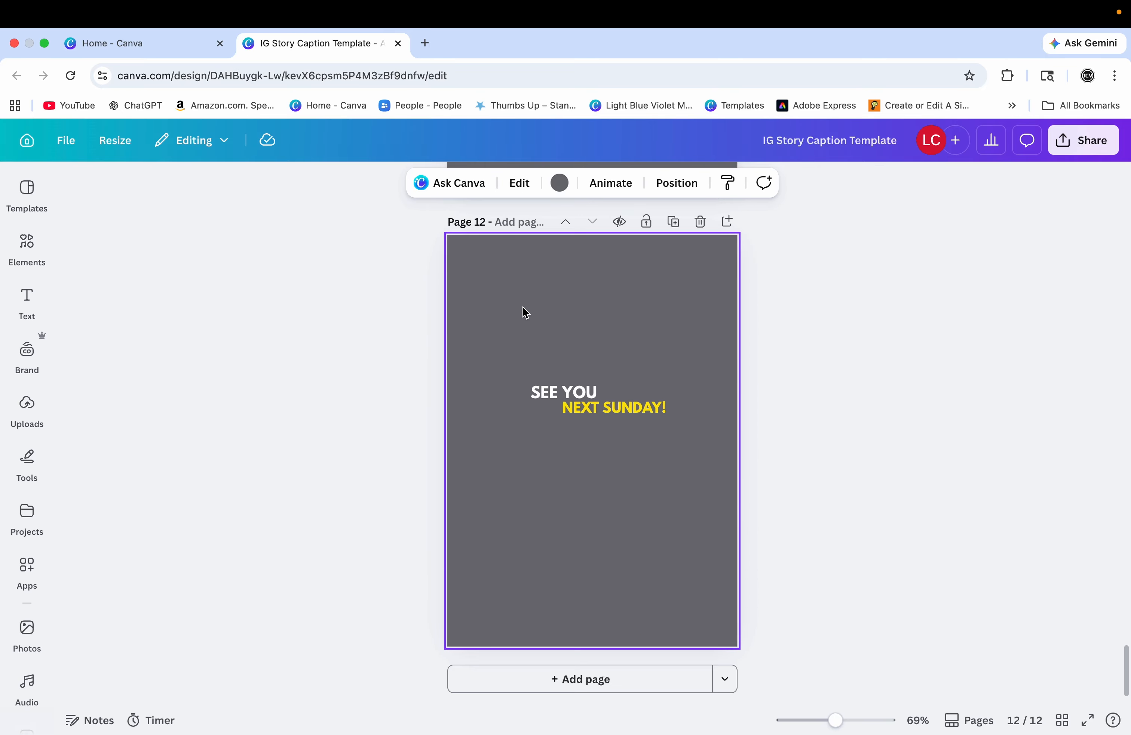
key("ctrl+v")
left_click_drag(520, 363, 675, 455)
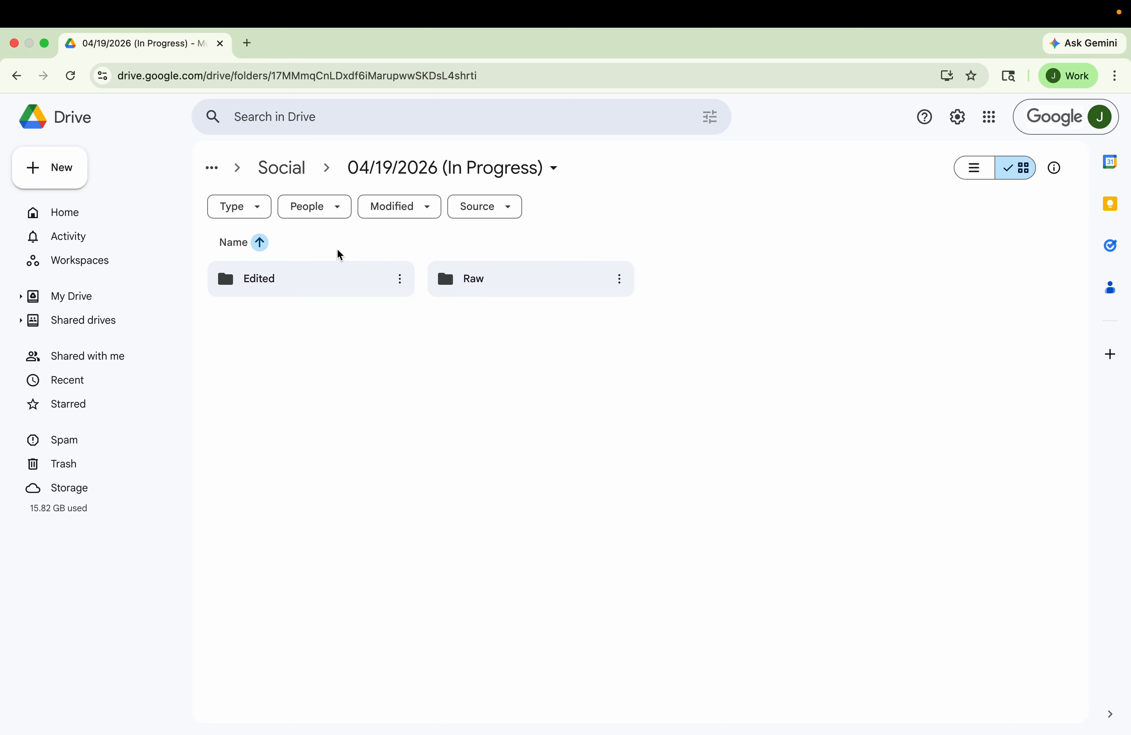
- Browse the exported clips in the Google Drive Edited folder, then open the Raw folder
double_click(306, 278)
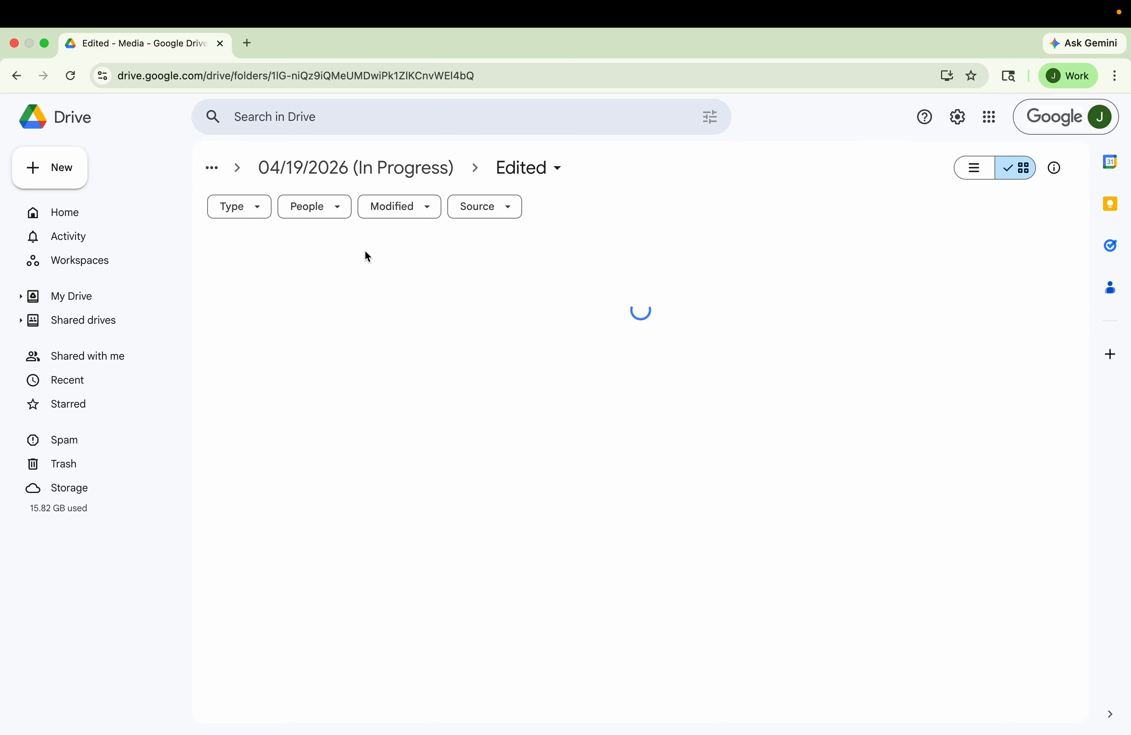
scroll(481, 436, "down", 5)
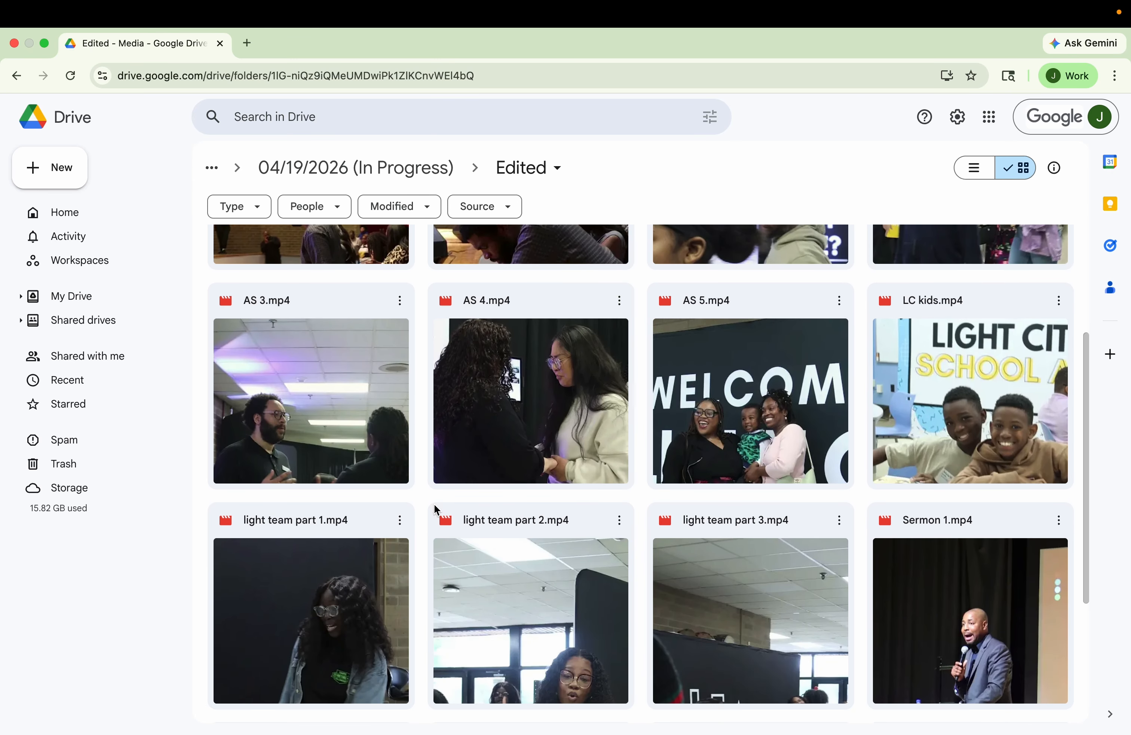
scroll(509, 462, "down", 5)
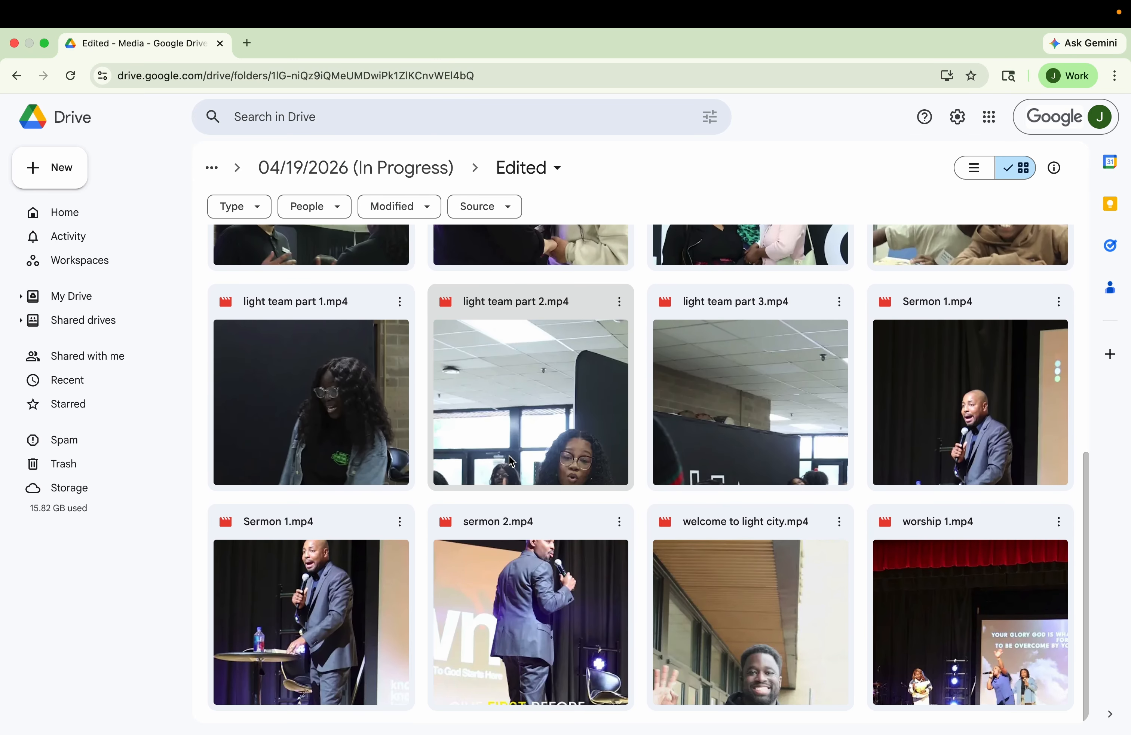
scroll(509, 462, "up", 10)
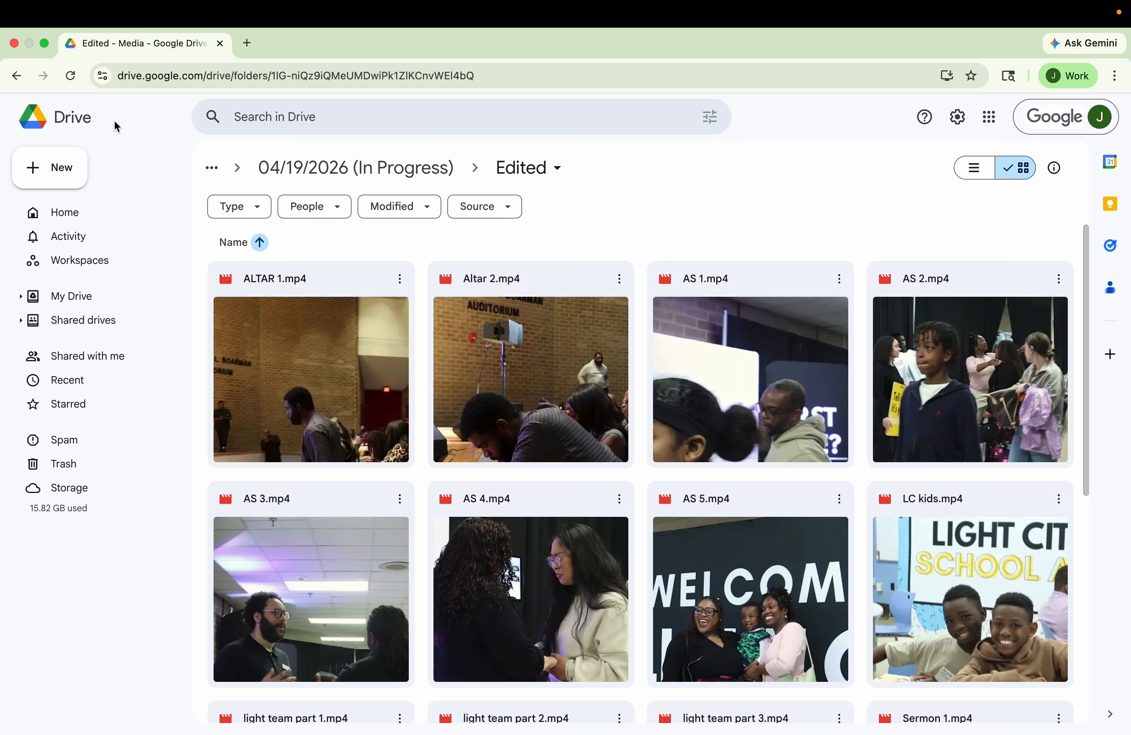
left_click(17, 76)
double_click(500, 281)
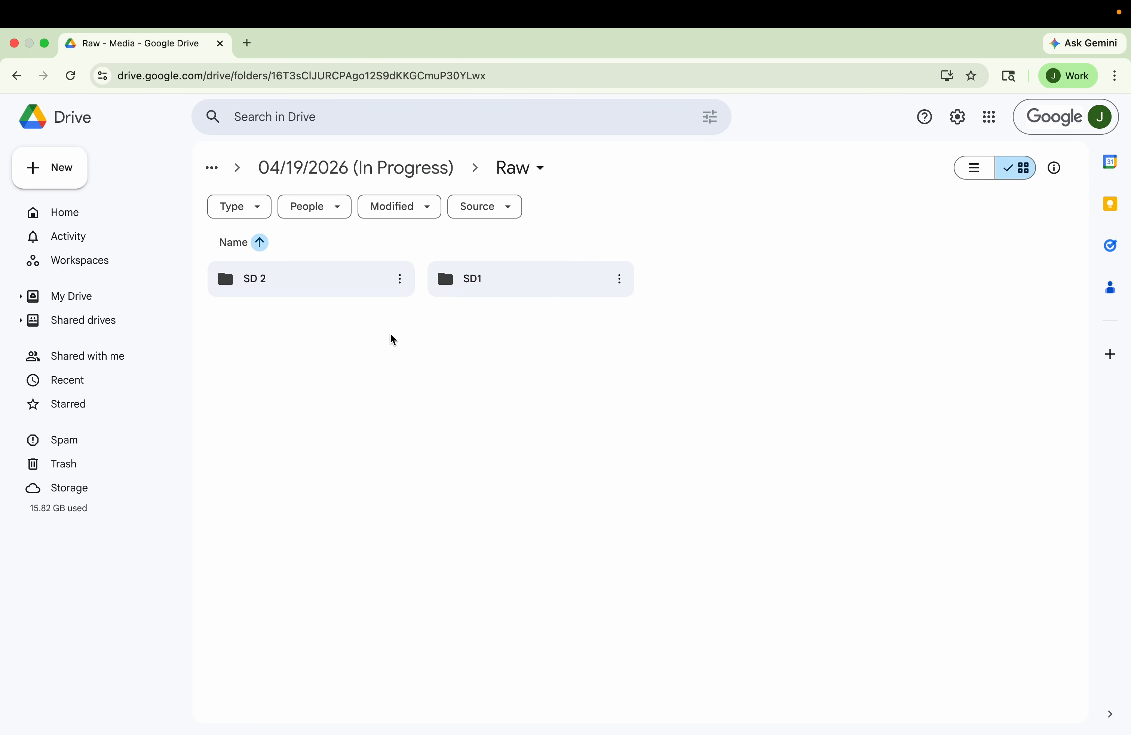
key("ctrl+Left")
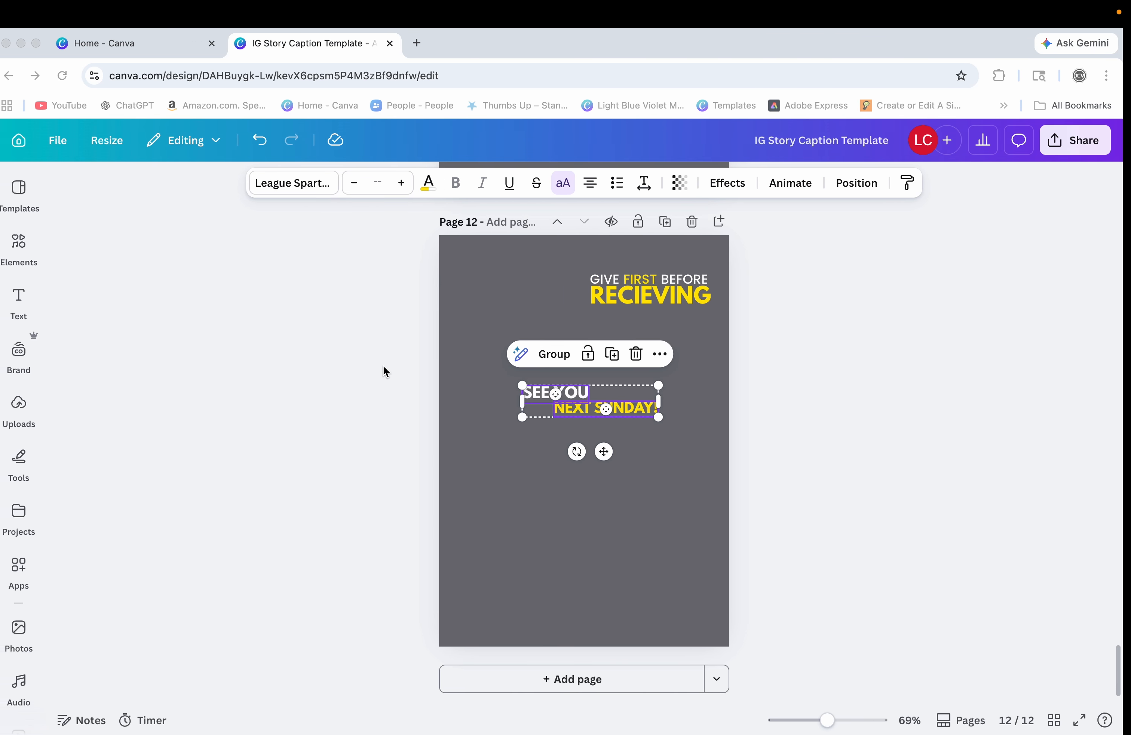